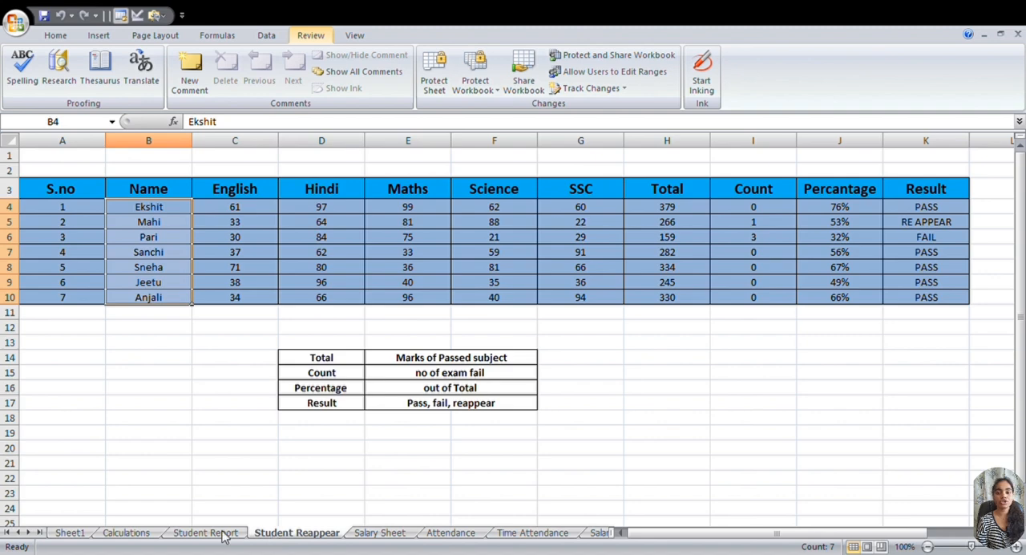
- Examine the column headings from S.no through Total and the first student's Total formula in H4
{"action": "left_click", "coordinate": [72, 191]}
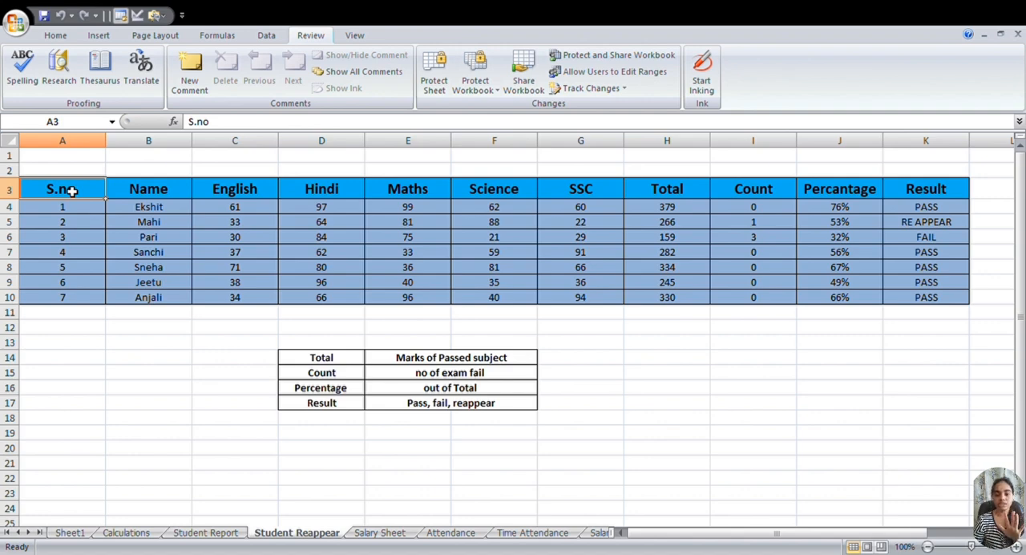
{"action": "left_click", "coordinate": [161, 197]}
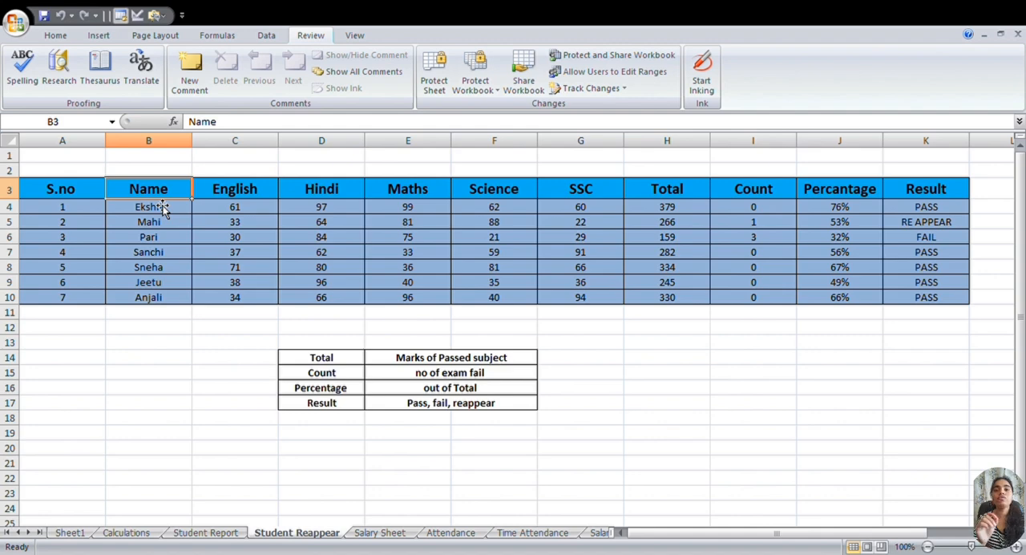
{"action": "key", "text": "Right"}
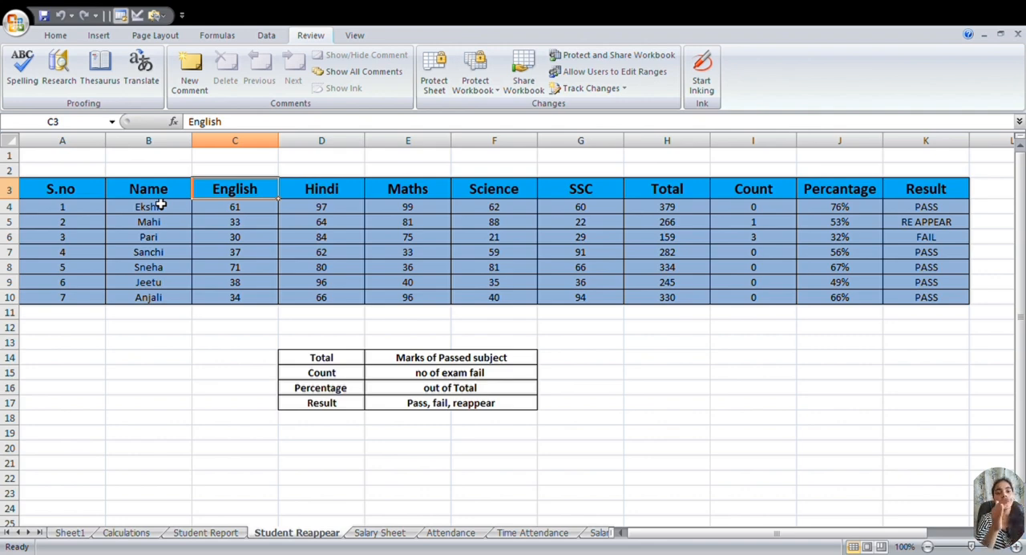
{"action": "key", "text": "Right"}
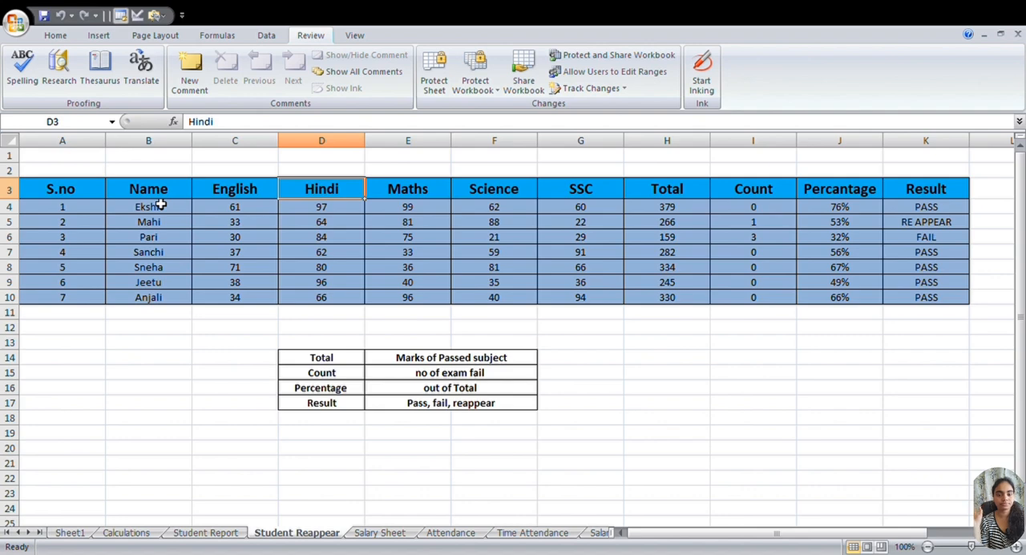
{"action": "key", "text": "Right"}
{"action": "key", "text": "Right"}
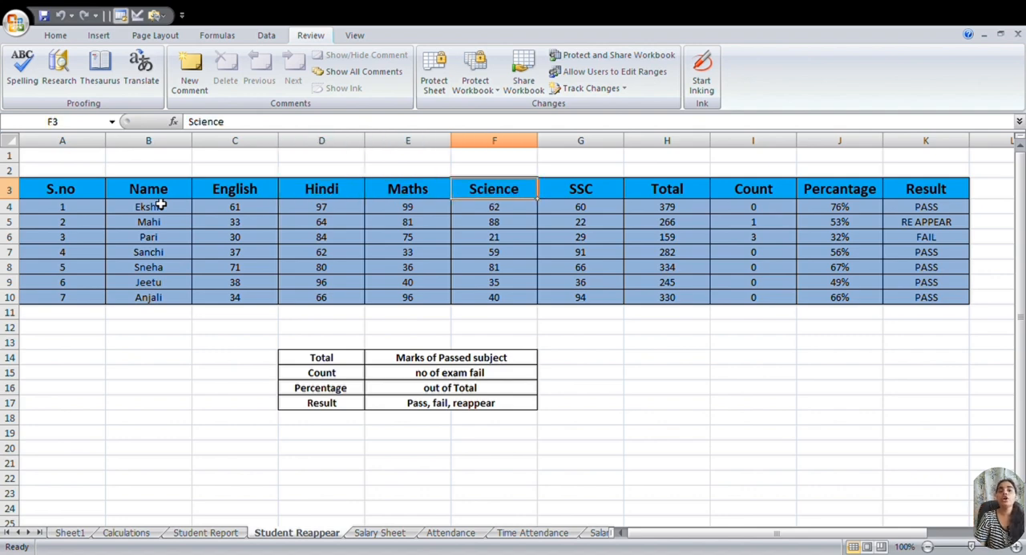
{"action": "key", "text": "Right"}
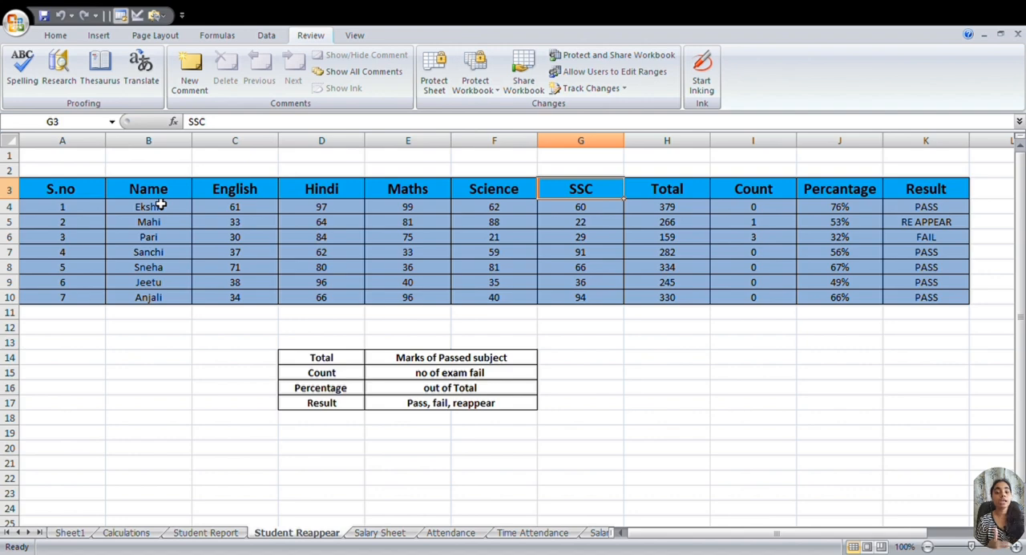
{"action": "key", "text": "Right"}
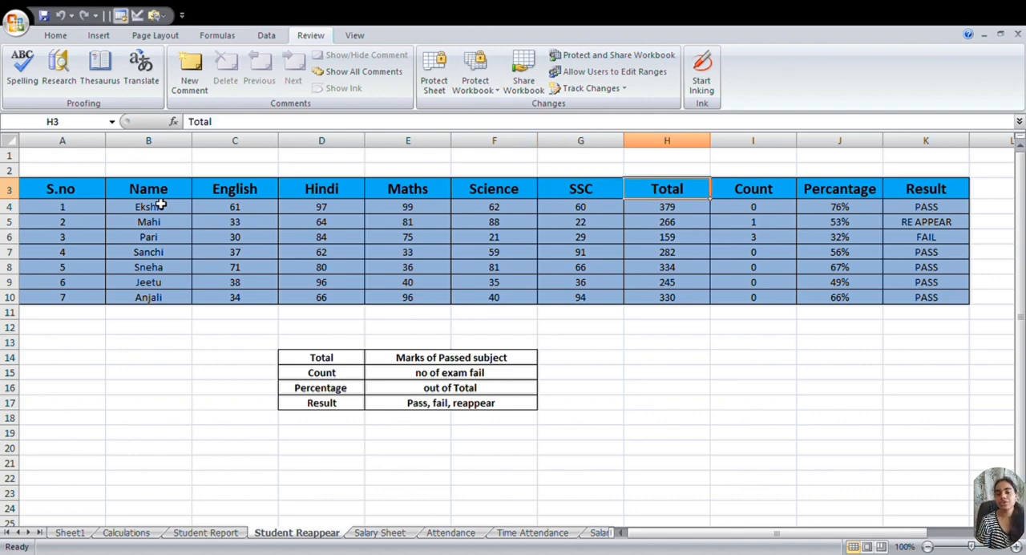
{"action": "key", "text": "Down"}
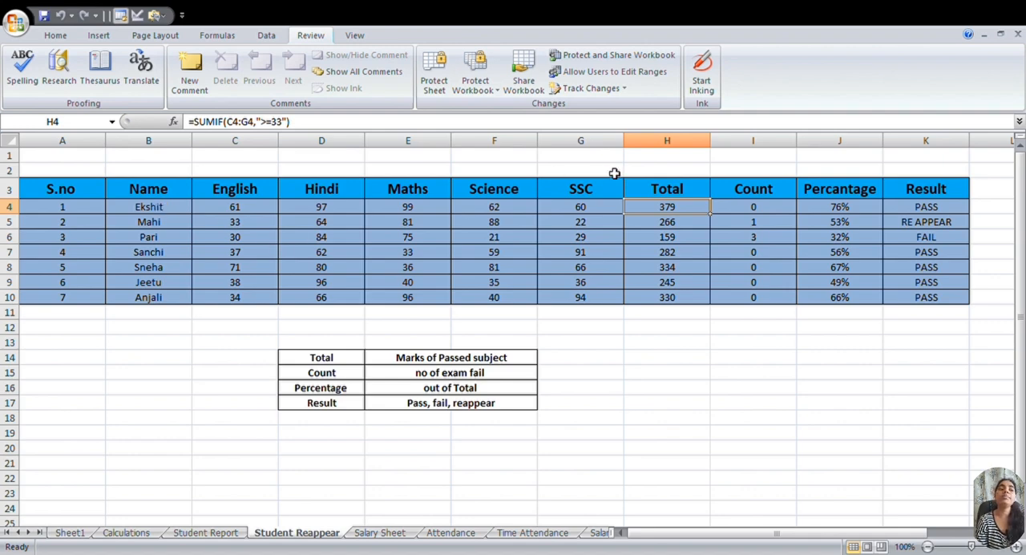
- Enter =SUMIF(C4:G4,">=33") in H11 to total the first student's passed-subject marks
{"action": "left_click", "coordinate": [686, 319]}
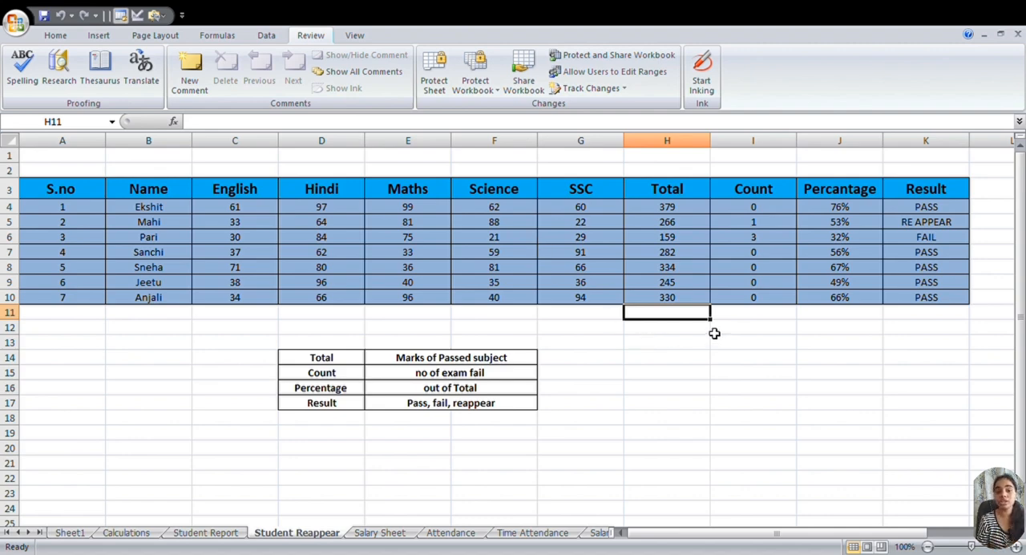
{"action": "type", "text": "="}
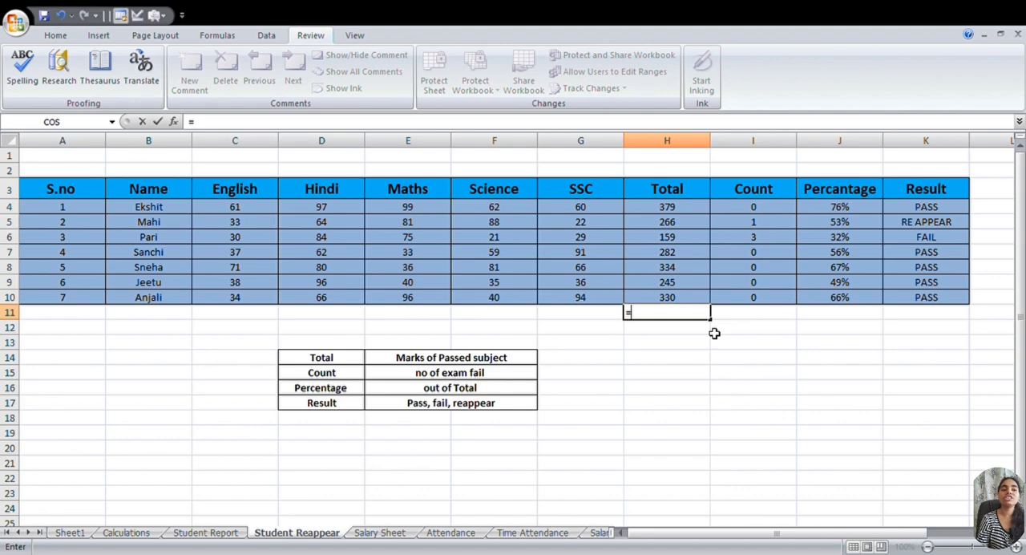
{"action": "type", "text": "sum"}
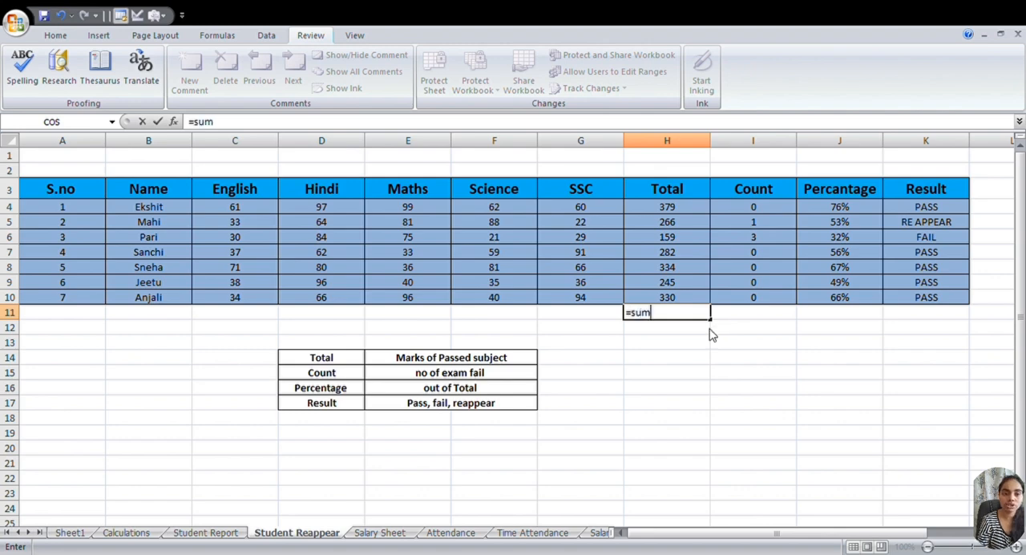
{"action": "type", "text": "if"}
{"action": "key", "text": "Tab"}
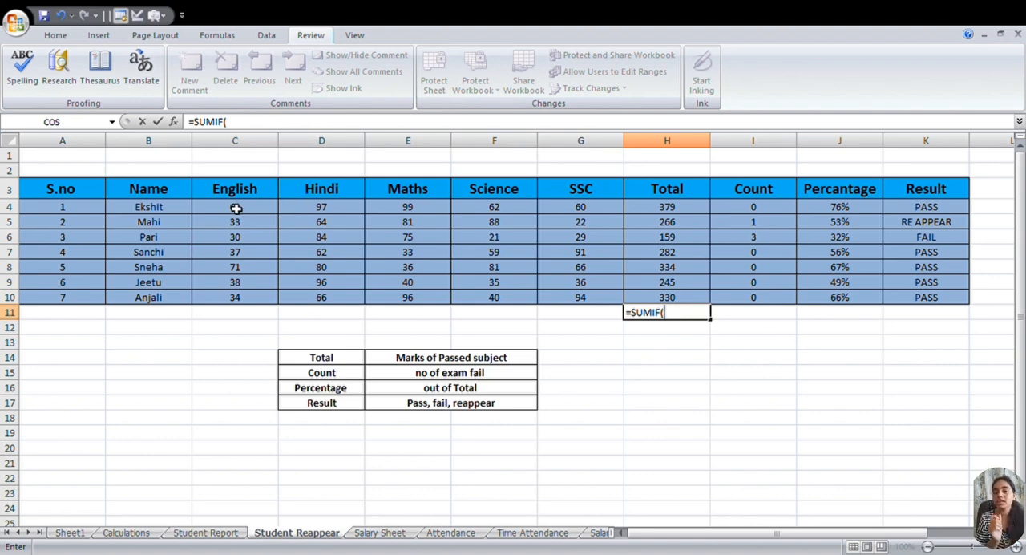
{"action": "left_click_drag", "start_coordinate": [238, 207], "coordinate": [592, 207]}
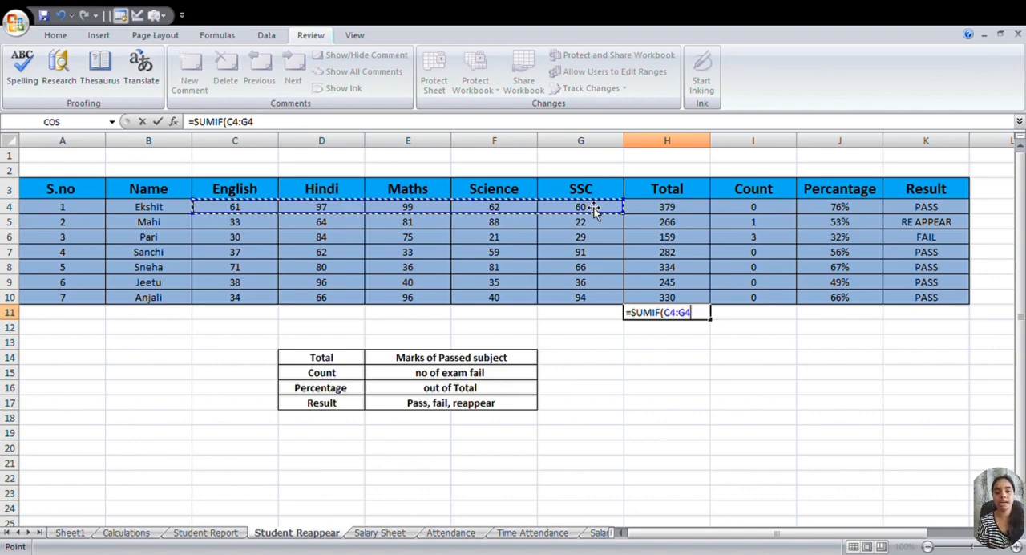
{"action": "type", "text": ","}
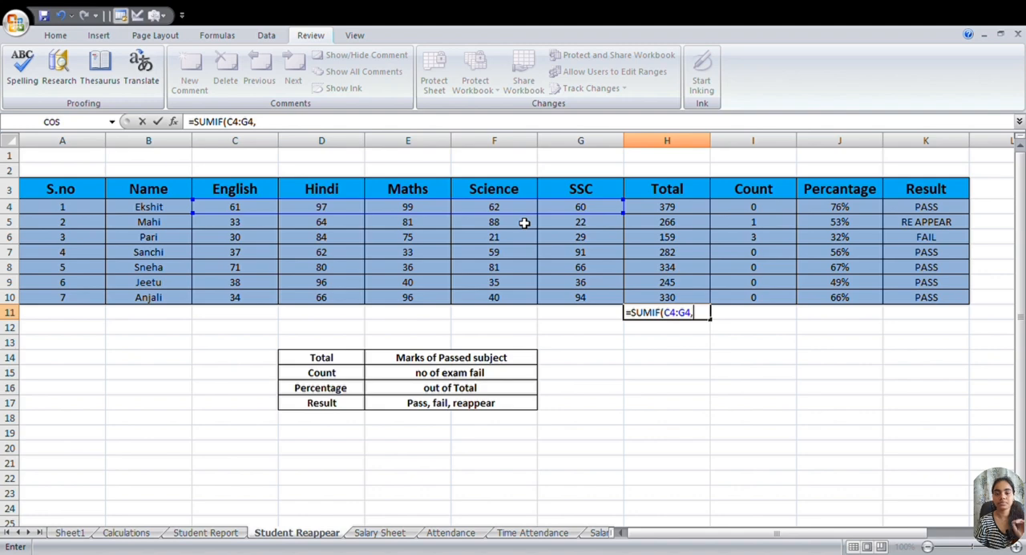
{"action": "type", "text": ">="}
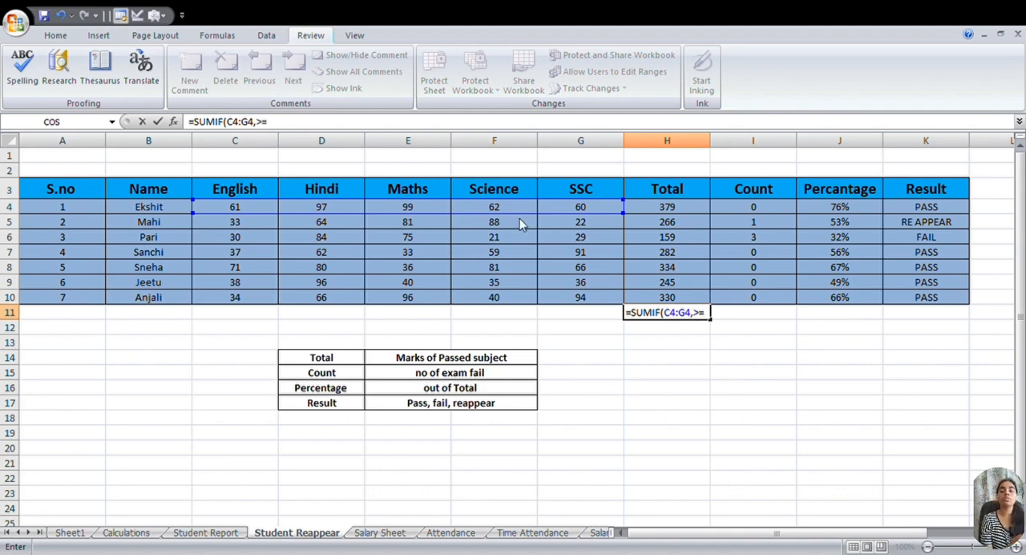
{"action": "type", "text": "33"}
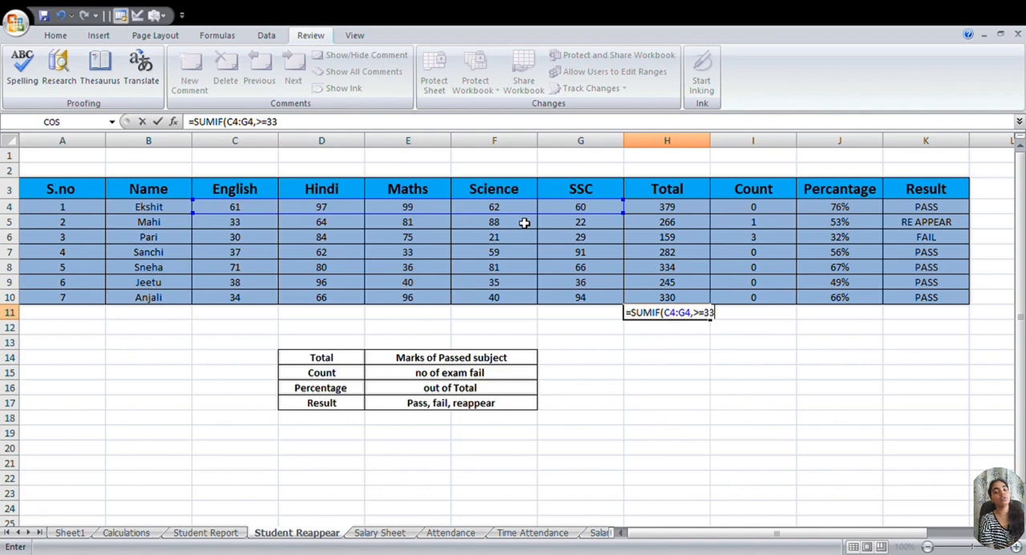
{"action": "type", "text": "\""}
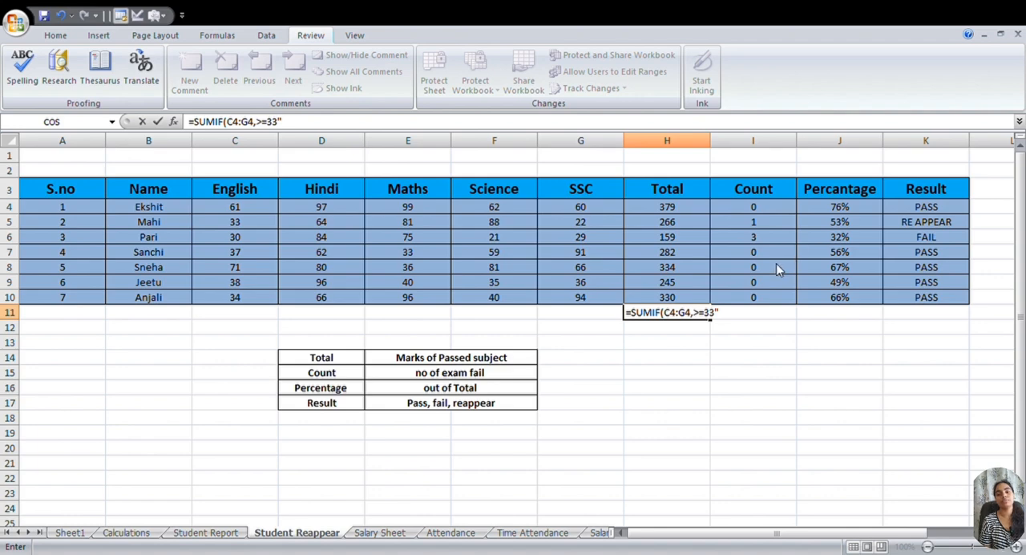
{"action": "key", "text": "F2"}
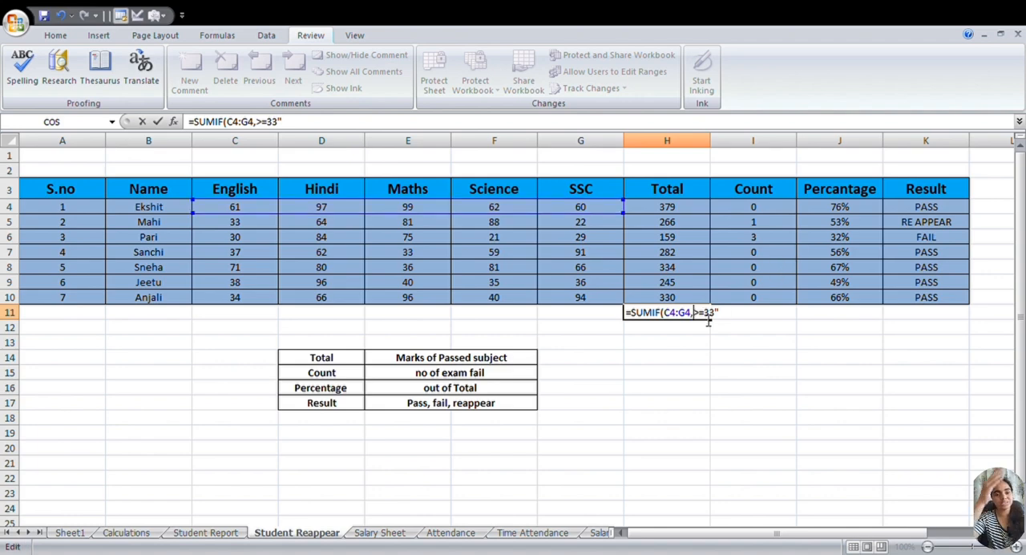
{"action": "type", "text": "\""}
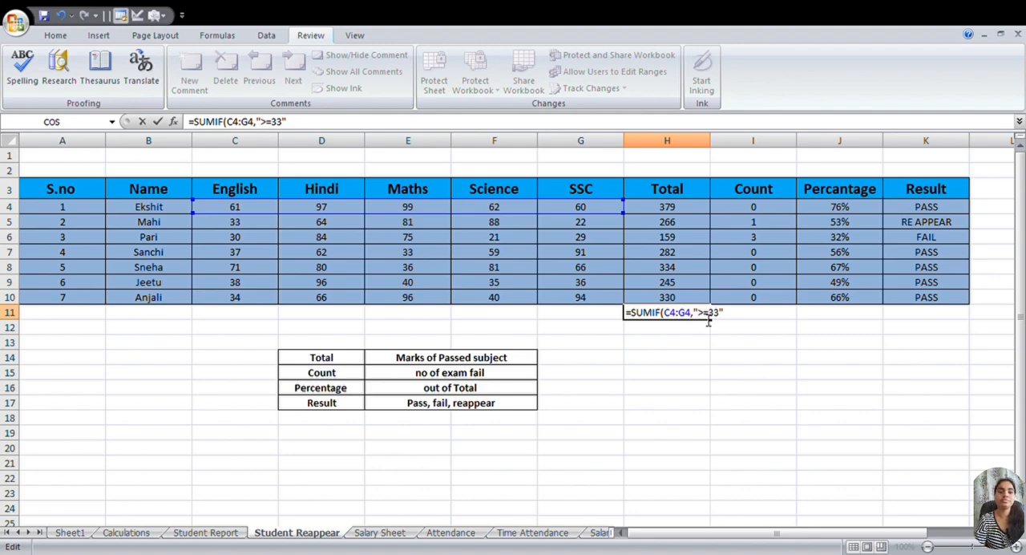
{"action": "key", "text": "Return"}
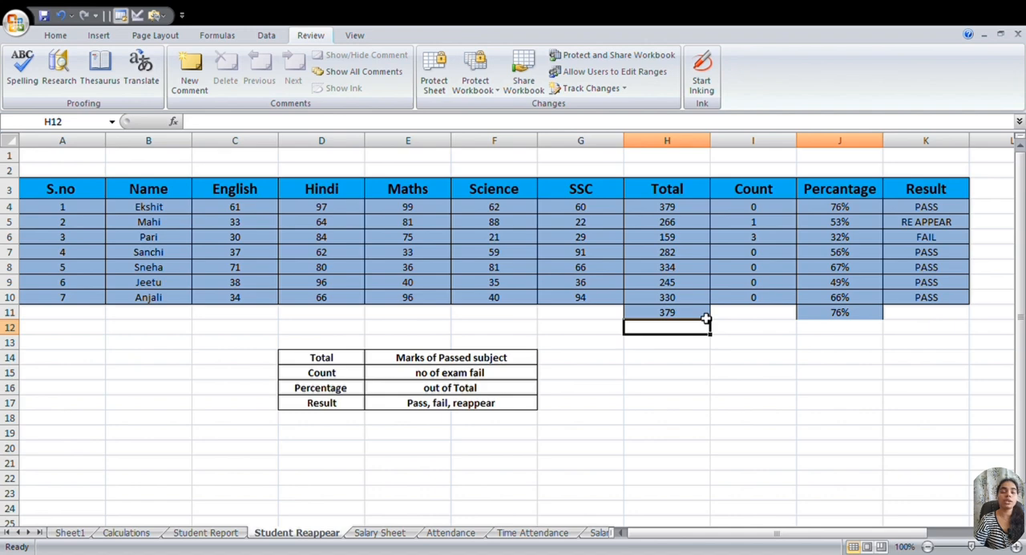
- Enter =COUNTIF(C4:G4,"<33") in I11 to count the first student's failed subjects, modelled on the Count formula in I4
{"action": "key", "text": "Right"}
{"action": "key", "text": "Right"}
{"action": "key", "text": "Right"}
{"action": "key", "text": "Right"}
{"action": "key", "text": "Right"}
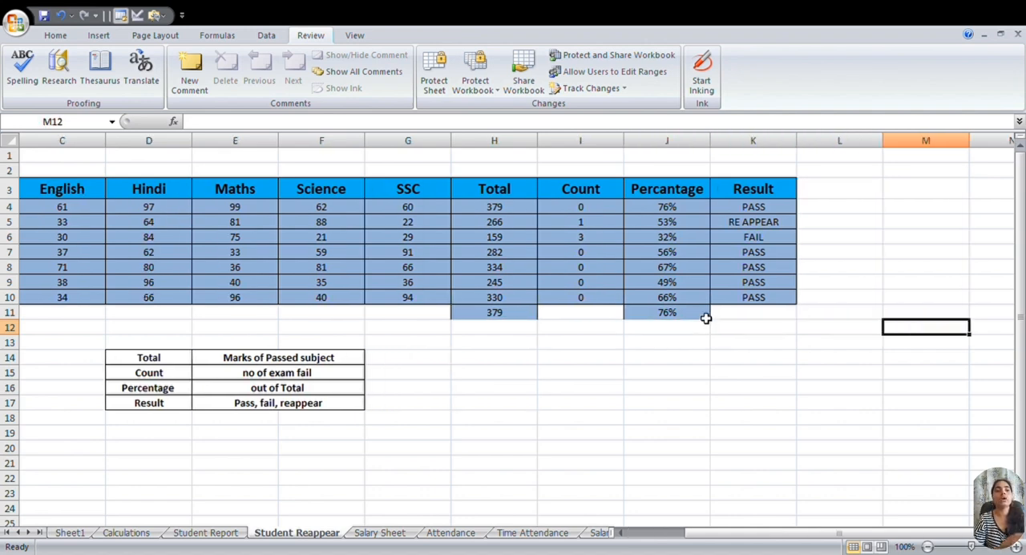
{"action": "left_click", "coordinate": [585, 210]}
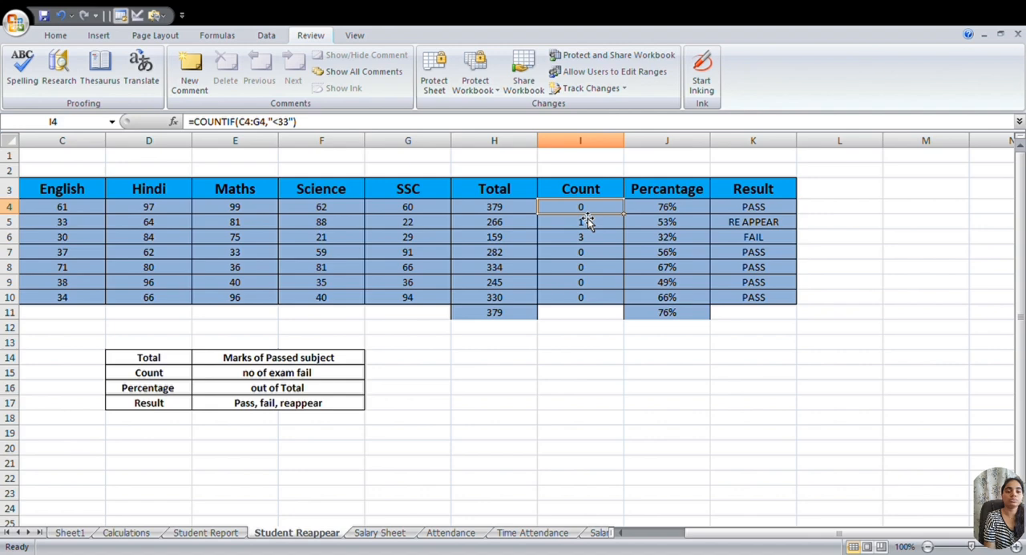
{"action": "left_click", "coordinate": [577, 314]}
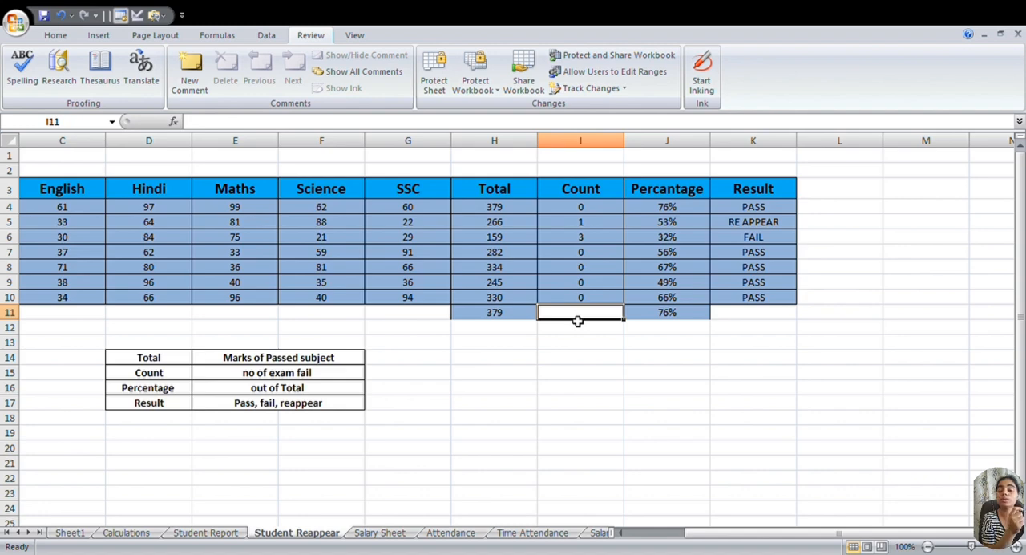
{"action": "type", "text": "="}
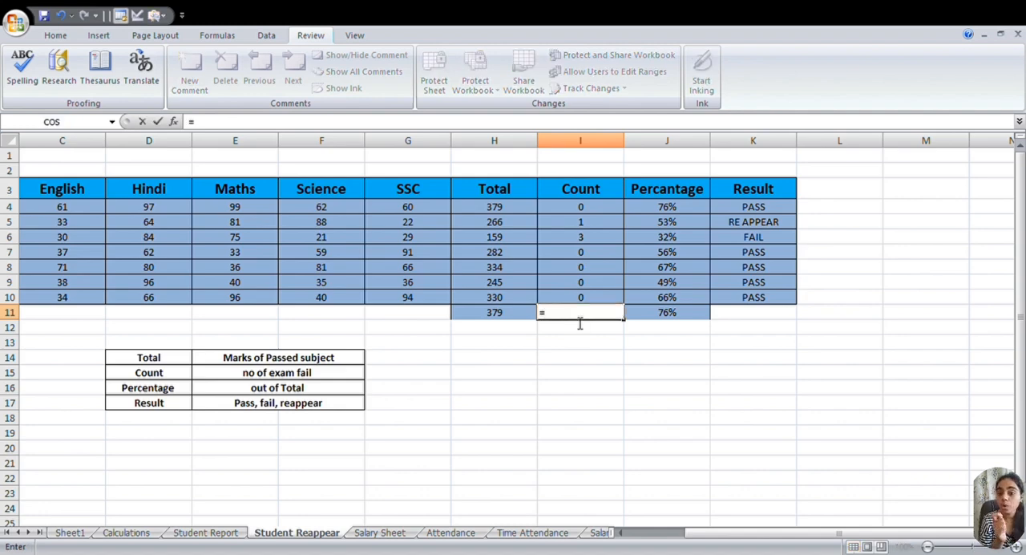
{"action": "type", "text": "con"}
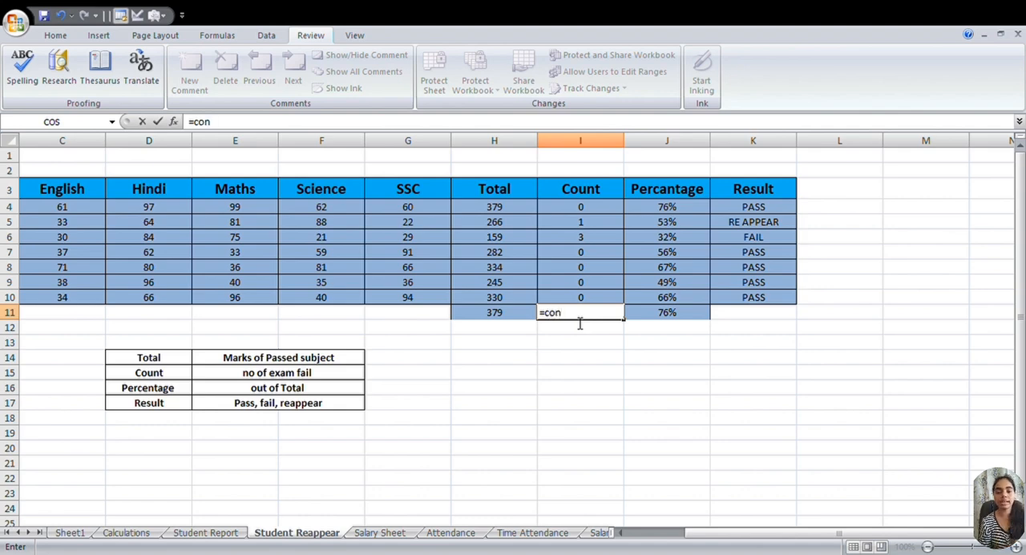
{"action": "key", "text": "BackSpace"}
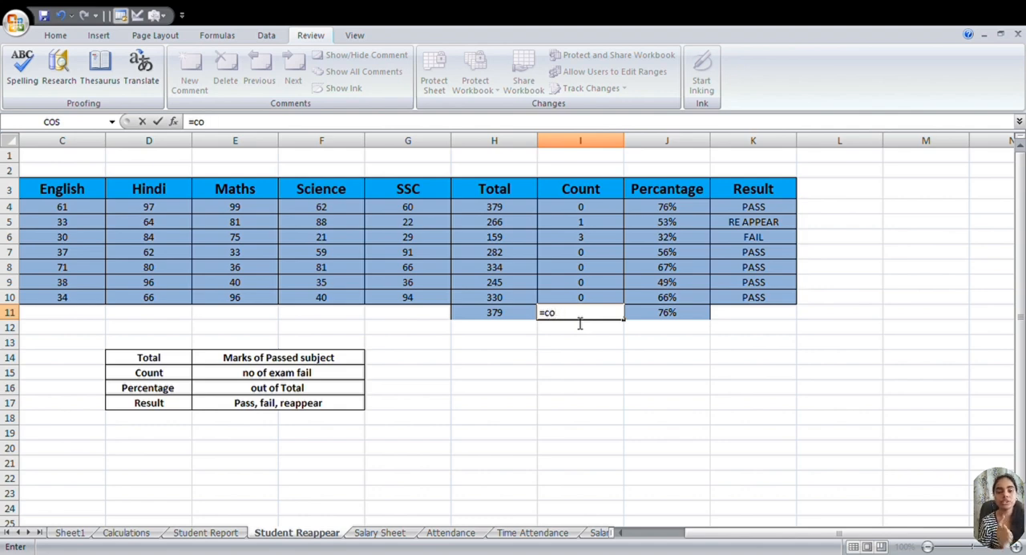
{"action": "type", "text": "unt"}
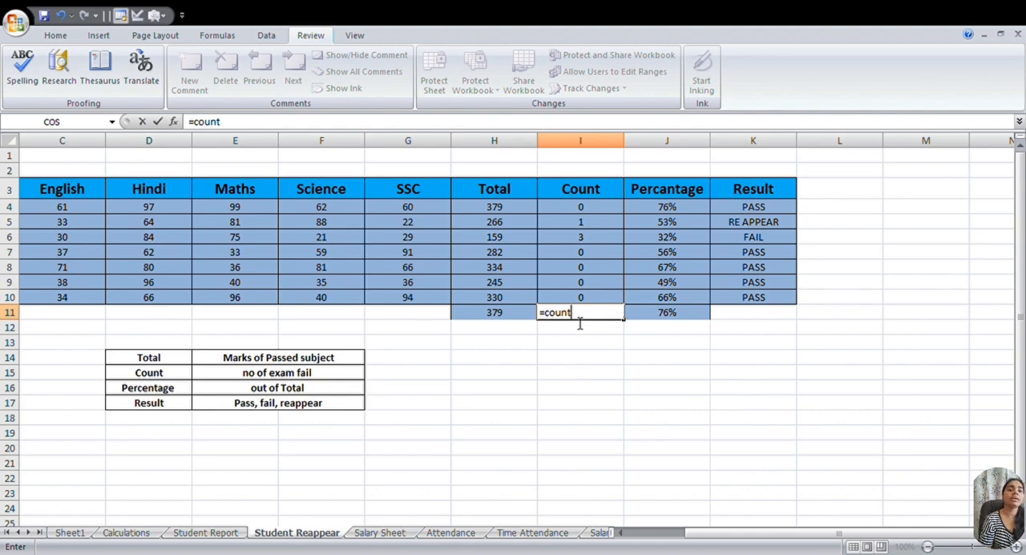
{"action": "type", "text": "if"}
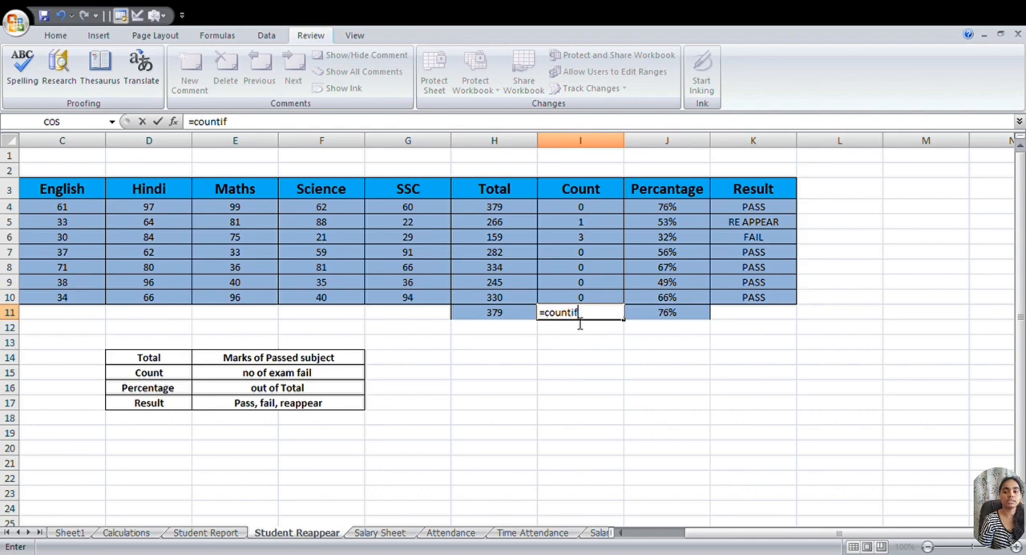
{"action": "key", "text": "Tab"}
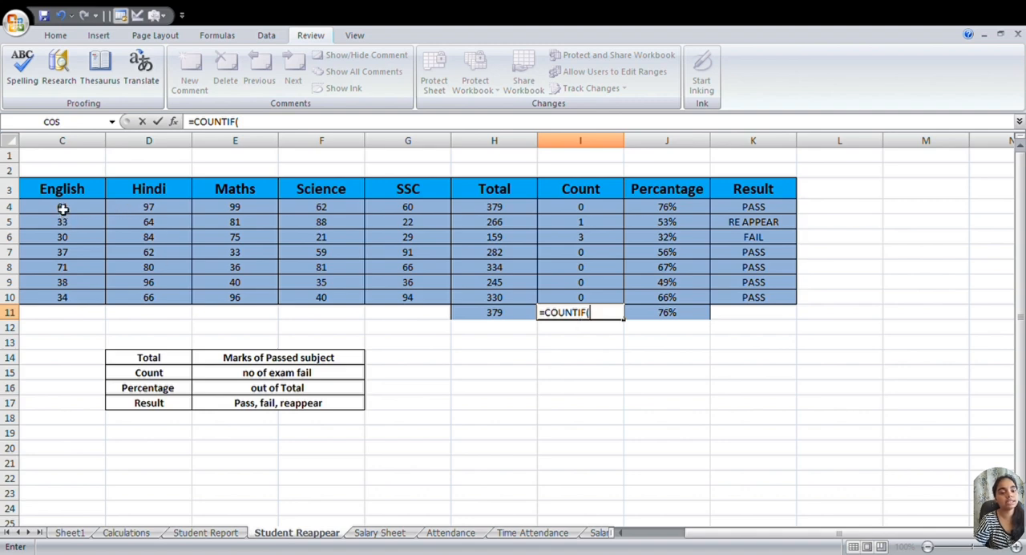
{"action": "left_click_drag", "start_coordinate": [61, 206], "coordinate": [430, 213]}
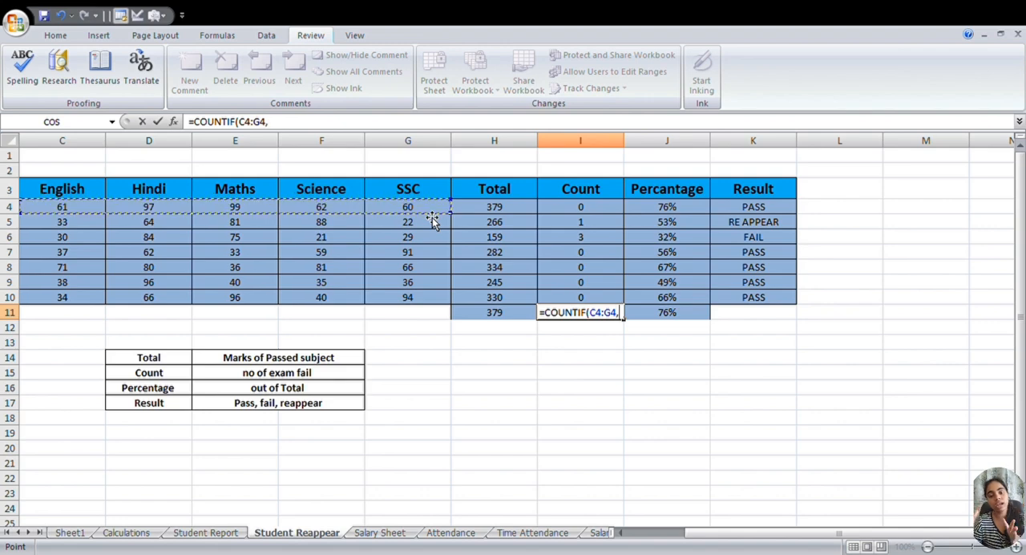
{"action": "type", "text": ",\""}
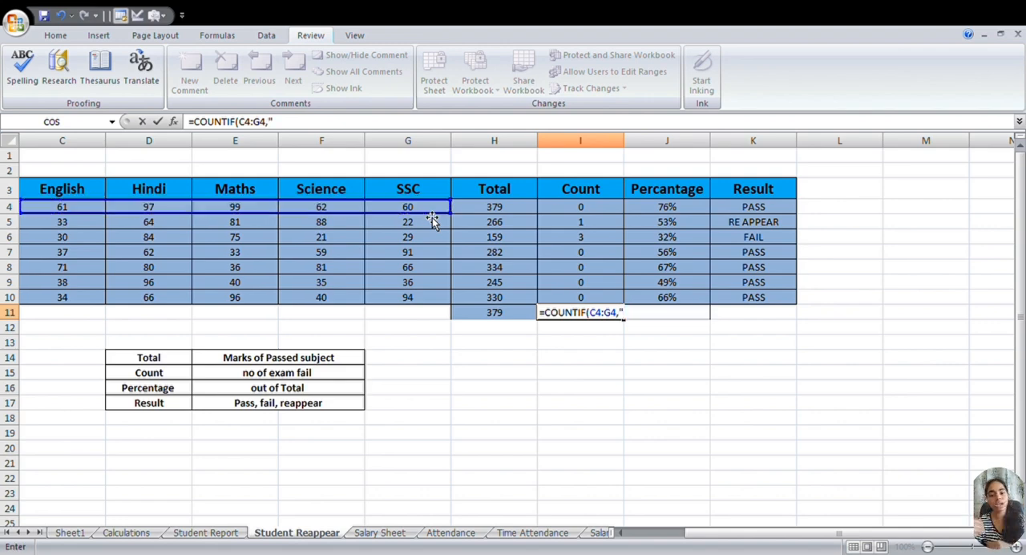
{"action": "type", "text": "<33\""}
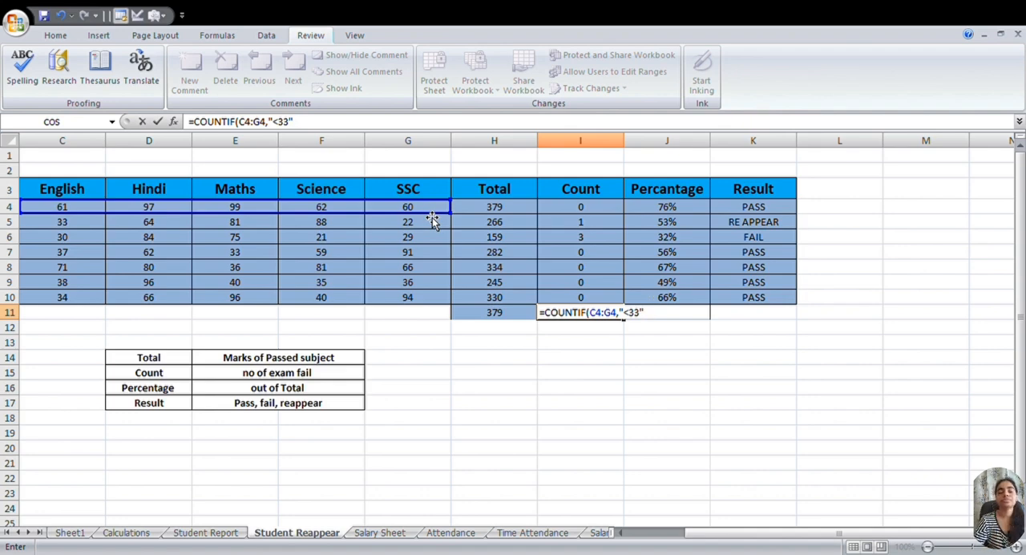
{"action": "key", "text": "Return"}
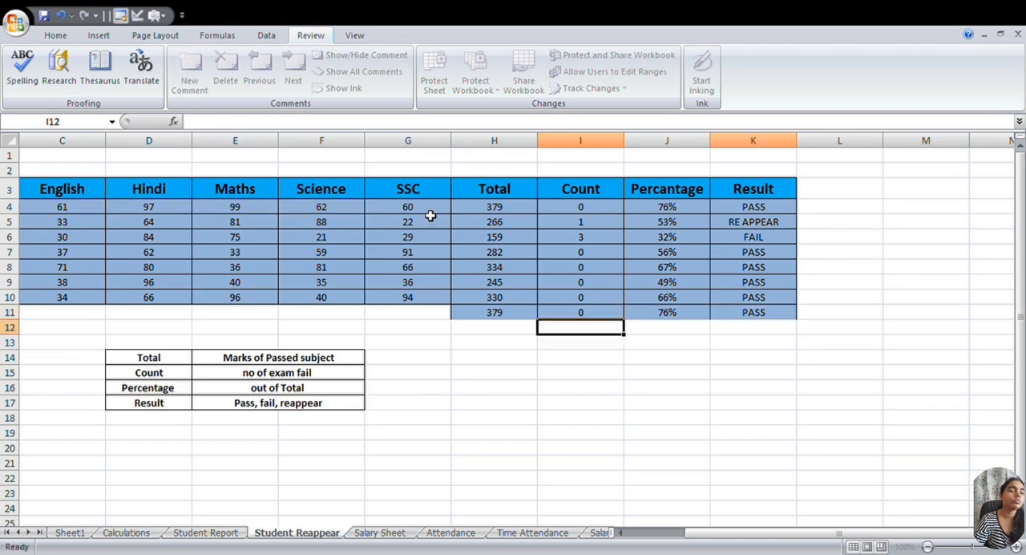
- Fill the COUNTIF formula from I11 down through I19
{"action": "left_click", "coordinate": [596, 314]}
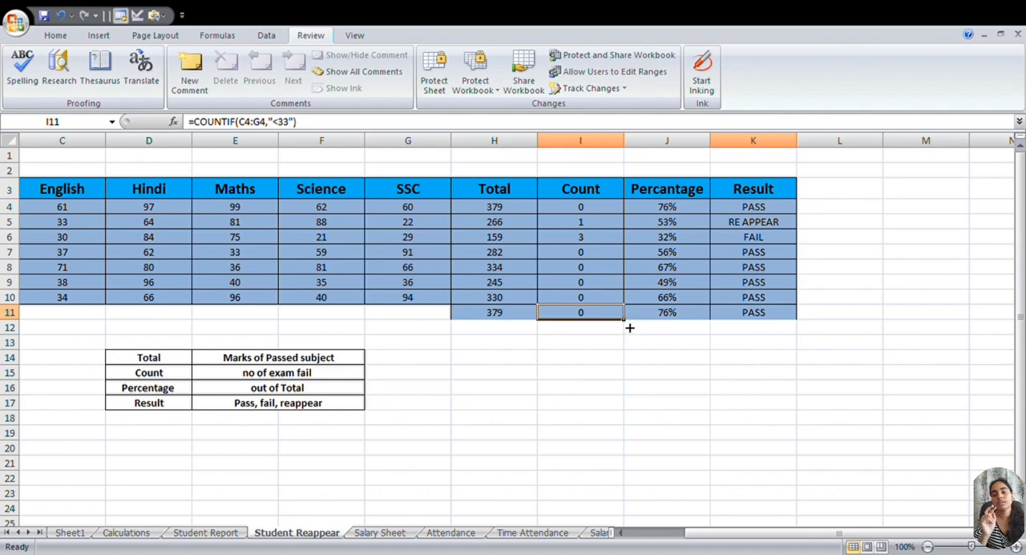
{"action": "left_click_drag", "start_coordinate": [626, 322], "coordinate": [608, 440]}
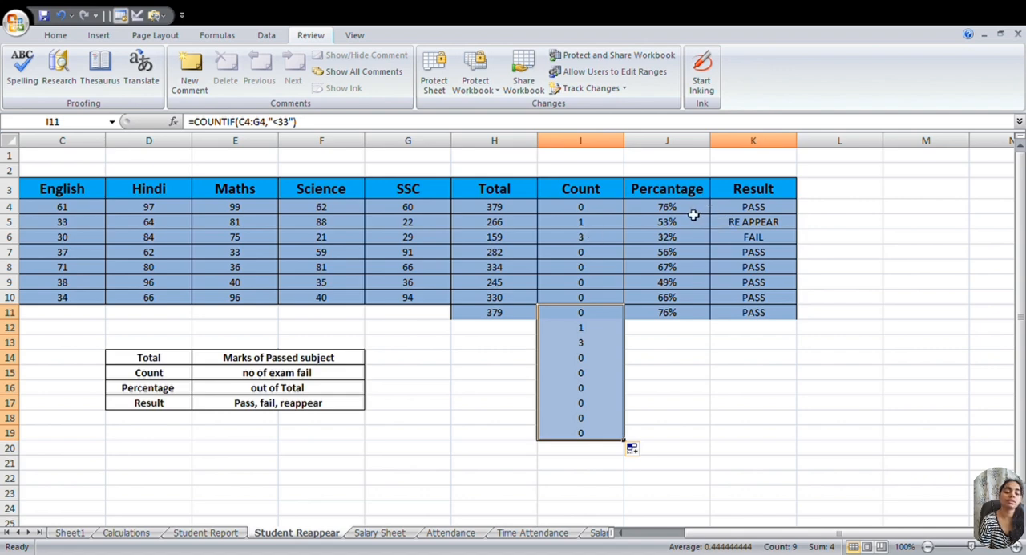
- Enter =H11/500 in J12 to calculate the first student's percentage from the total in H11
{"action": "left_click", "coordinate": [669, 329]}
{"action": "left_click", "coordinate": [669, 302]}
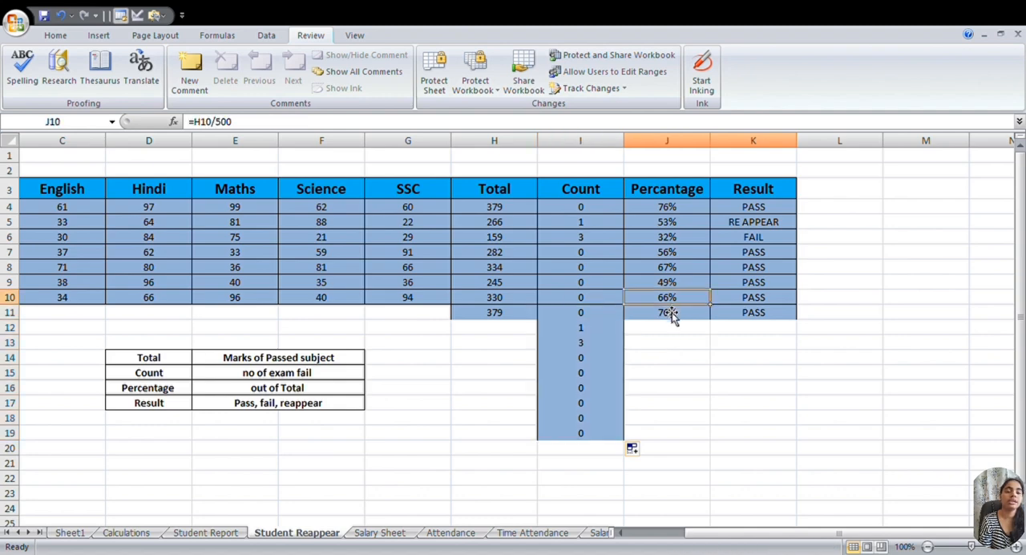
{"action": "left_click", "coordinate": [669, 331]}
{"action": "type", "text": "="}
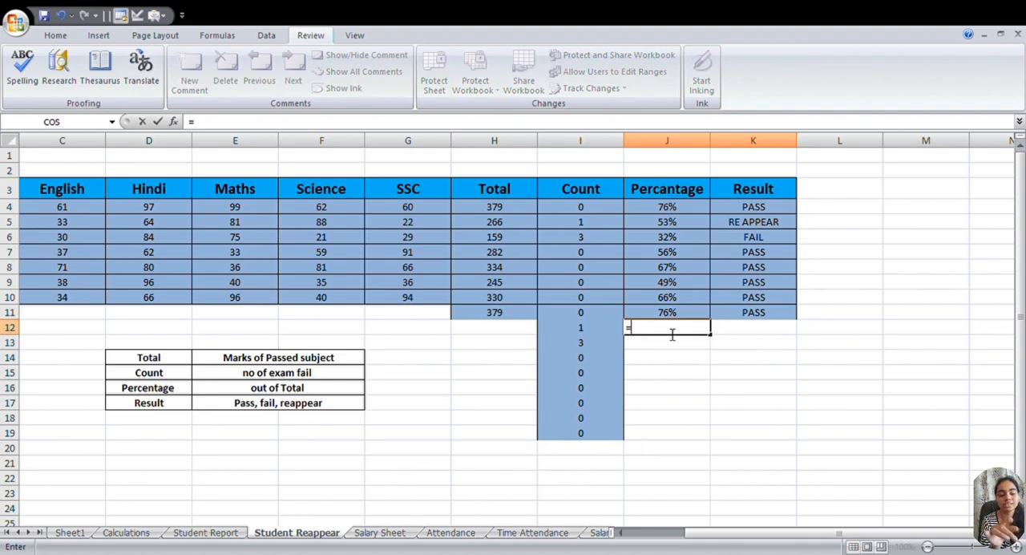
{"action": "left_click", "coordinate": [492, 314]}
{"action": "key", "text": "F8"}
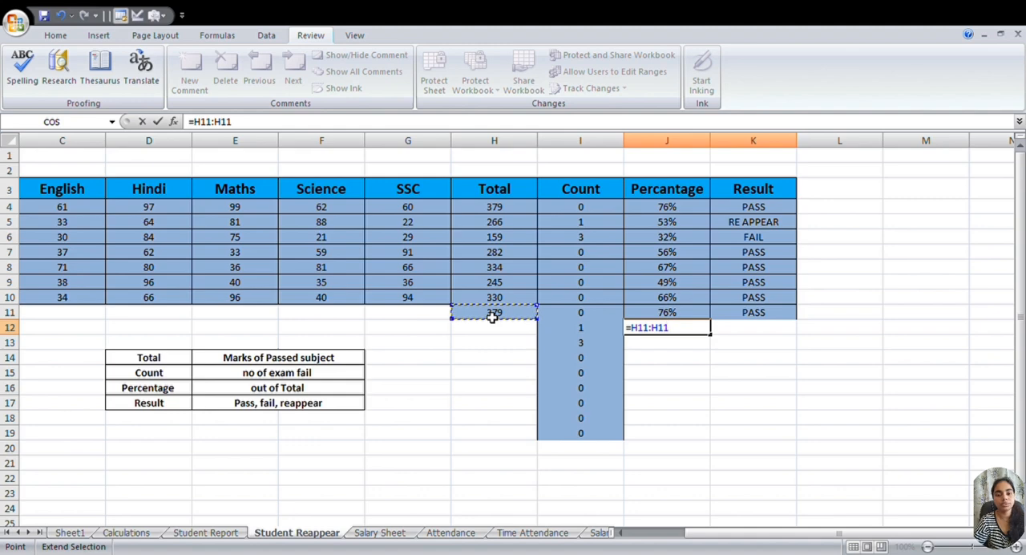
{"action": "key", "text": "BackSpace"}
{"action": "key", "text": "BackSpace"}
{"action": "key", "text": "BackSpace"}
{"action": "key", "text": "BackSpace"}
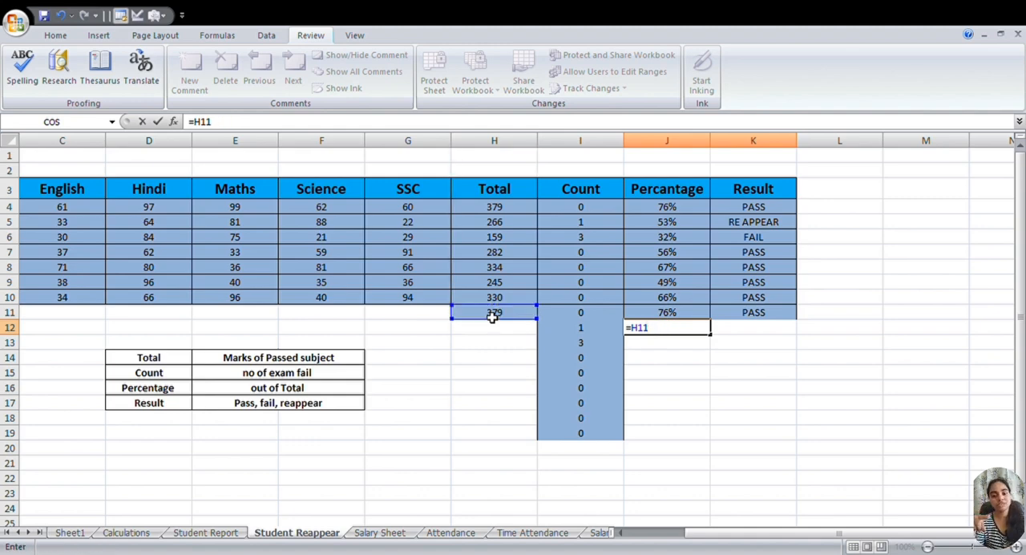
{"action": "type", "text": "/"}
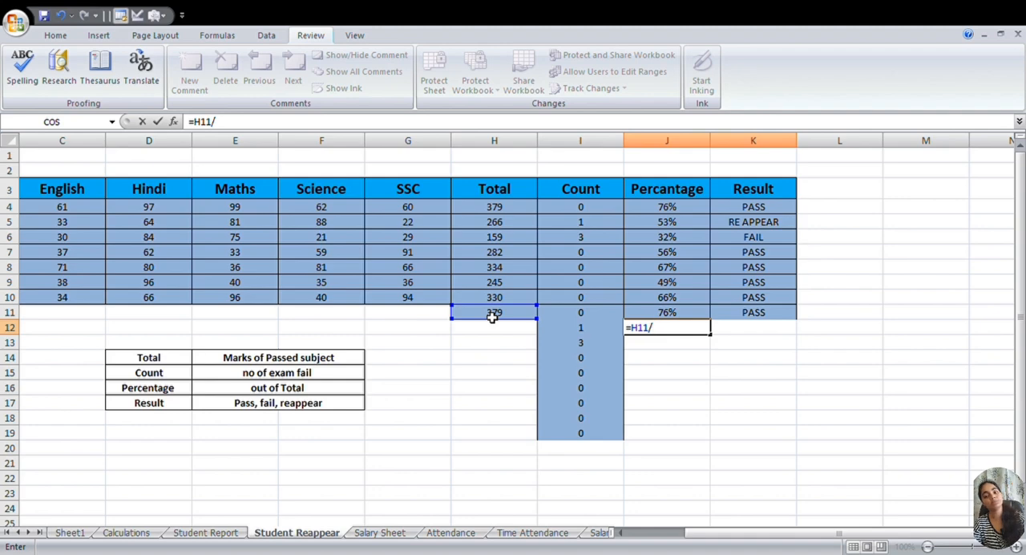
{"action": "type", "text": "500"}
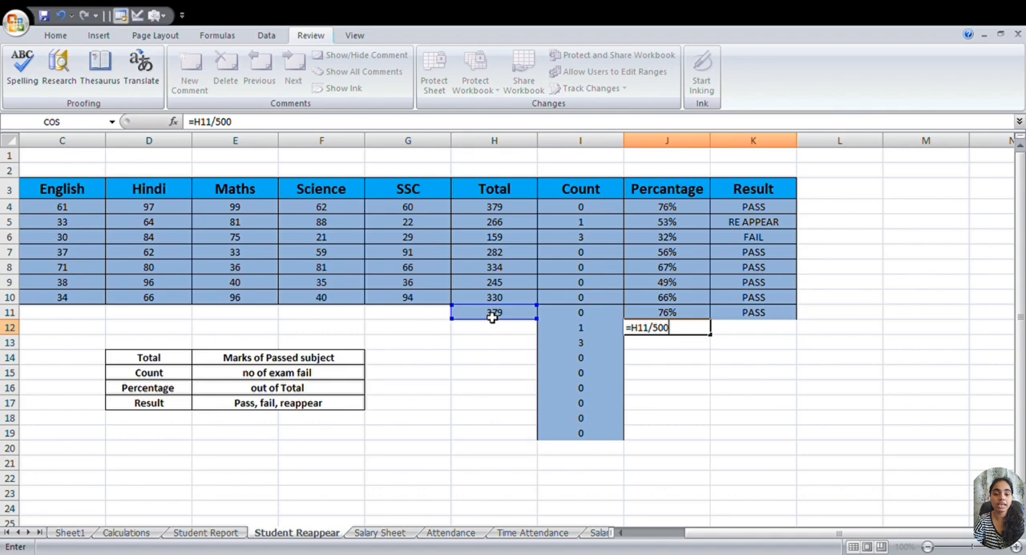
{"action": "key", "text": "Return"}
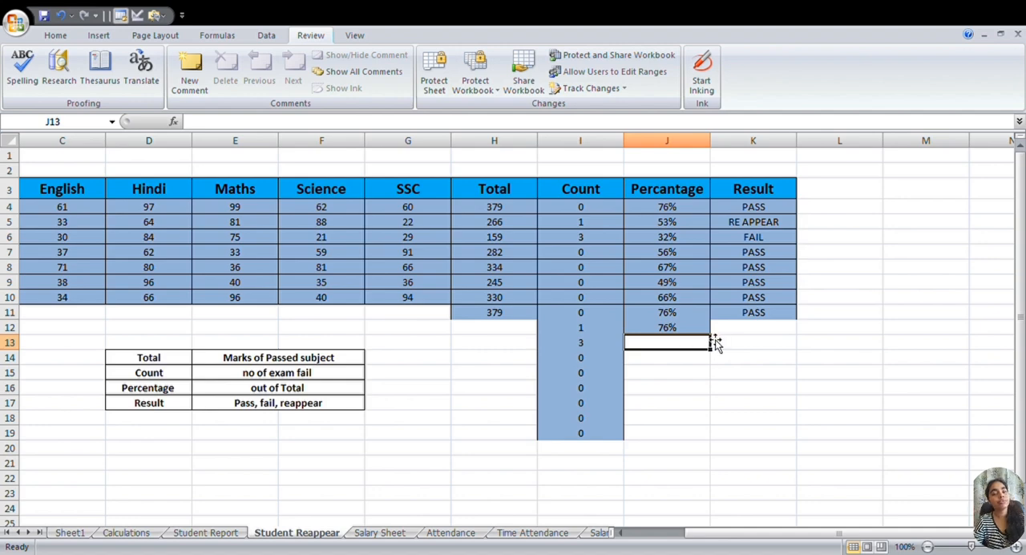
- Start a Result formula in K12 with =IF(I12=0,"pass", so that a student with no failed subjects passes
{"action": "left_click", "coordinate": [760, 333]}
{"action": "key", "text": "Right"}
{"action": "key", "text": "Right"}
{"action": "key", "text": "Right"}
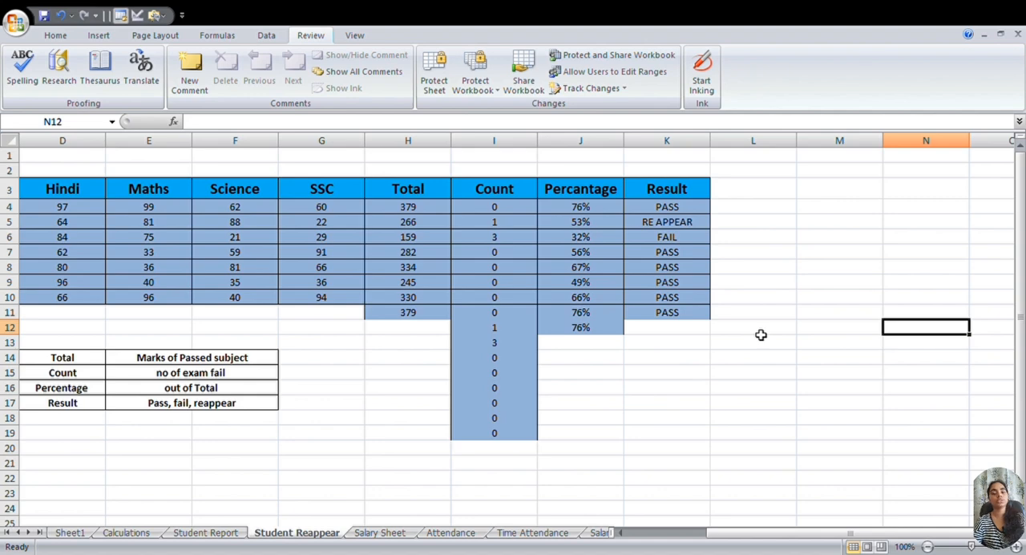
{"action": "key", "text": "Left"}
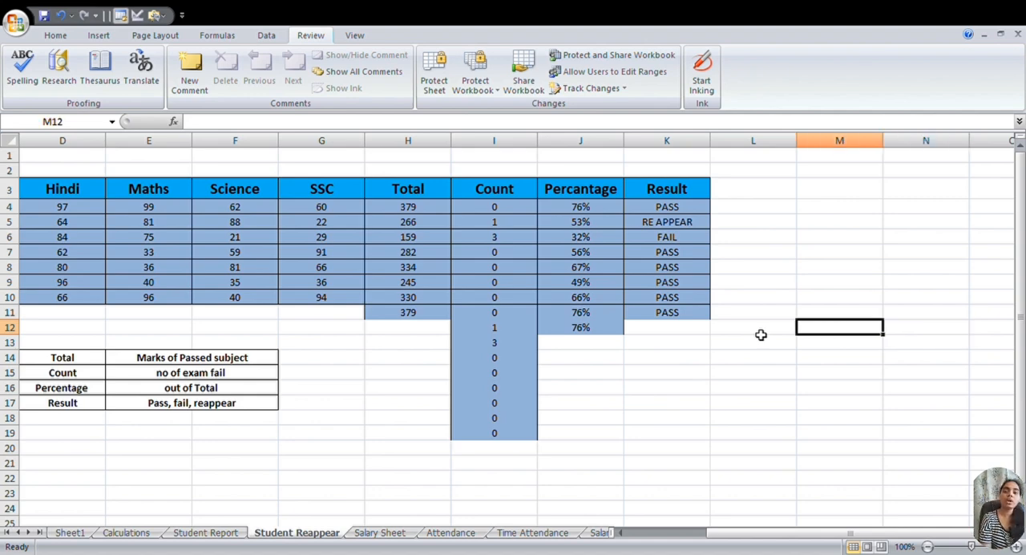
{"action": "left_click", "coordinate": [679, 335]}
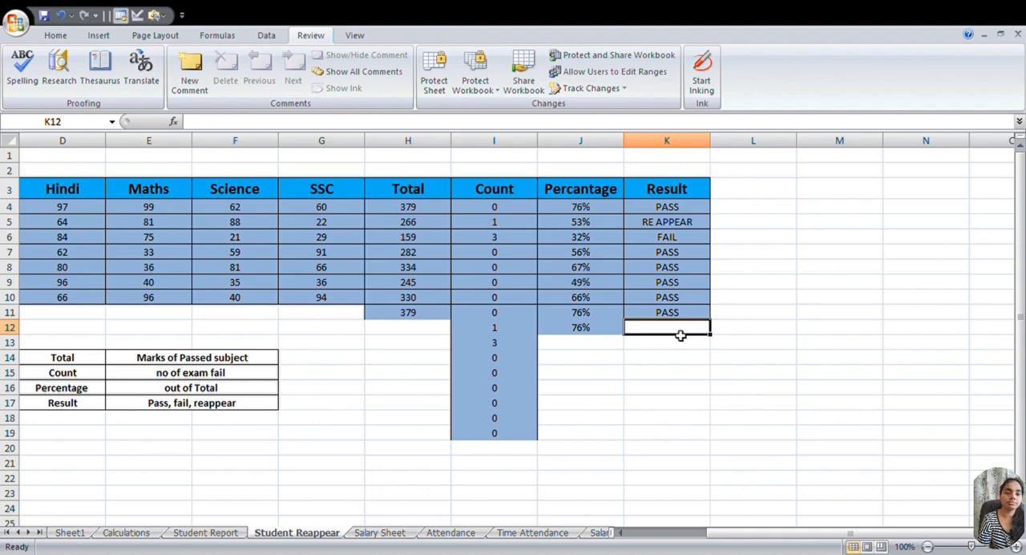
{"action": "type", "text": "="}
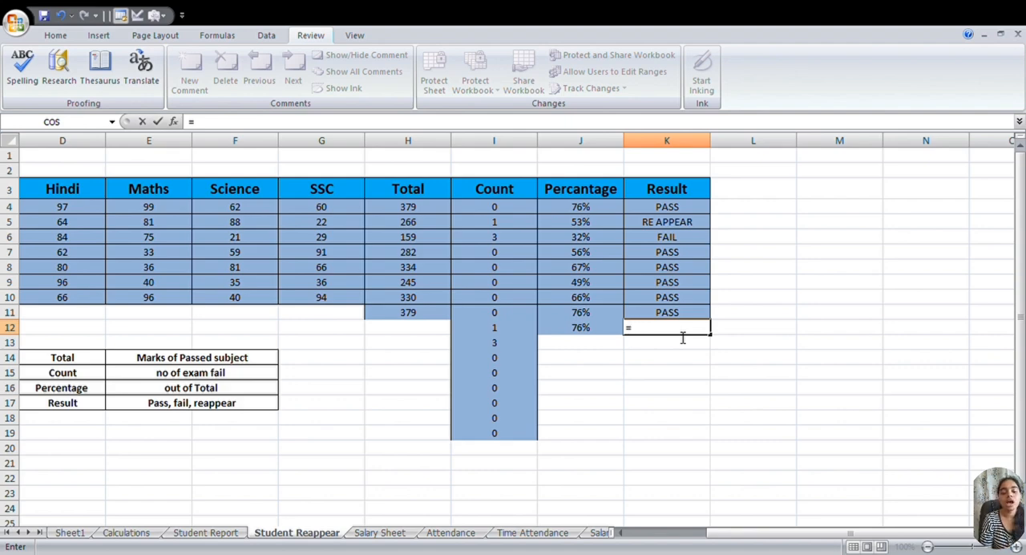
{"action": "type", "text": "if("}
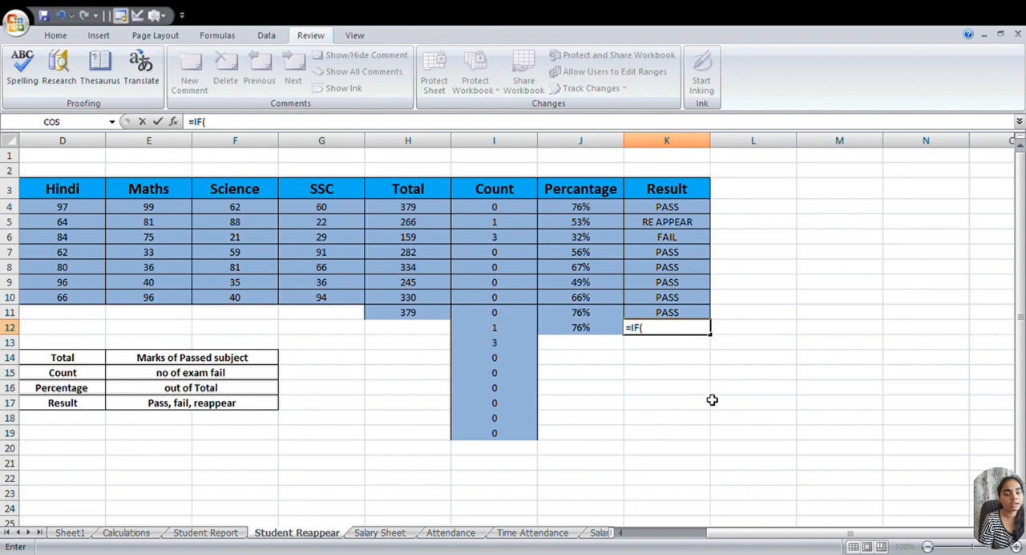
{"action": "left_click", "coordinate": [485, 318]}
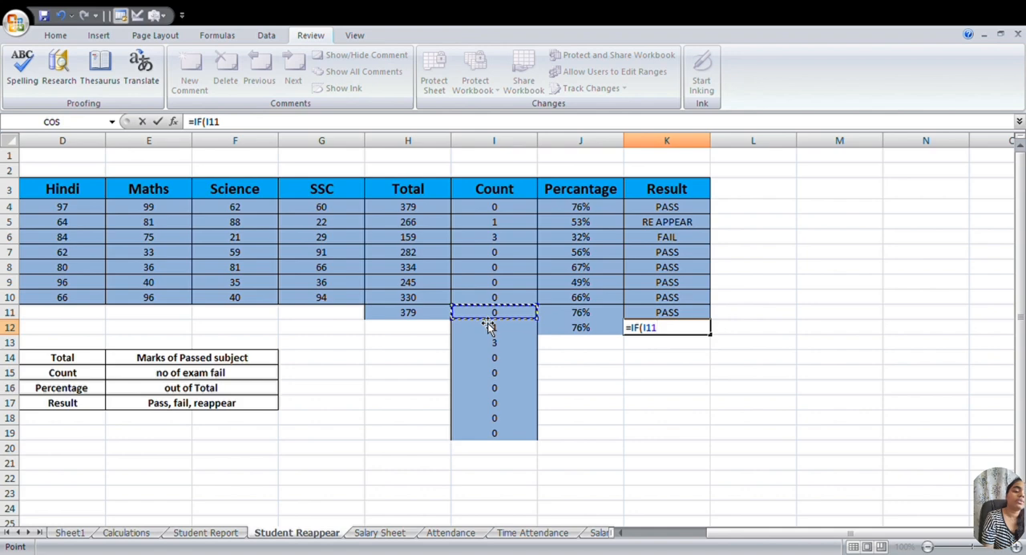
{"action": "left_click", "coordinate": [486, 331]}
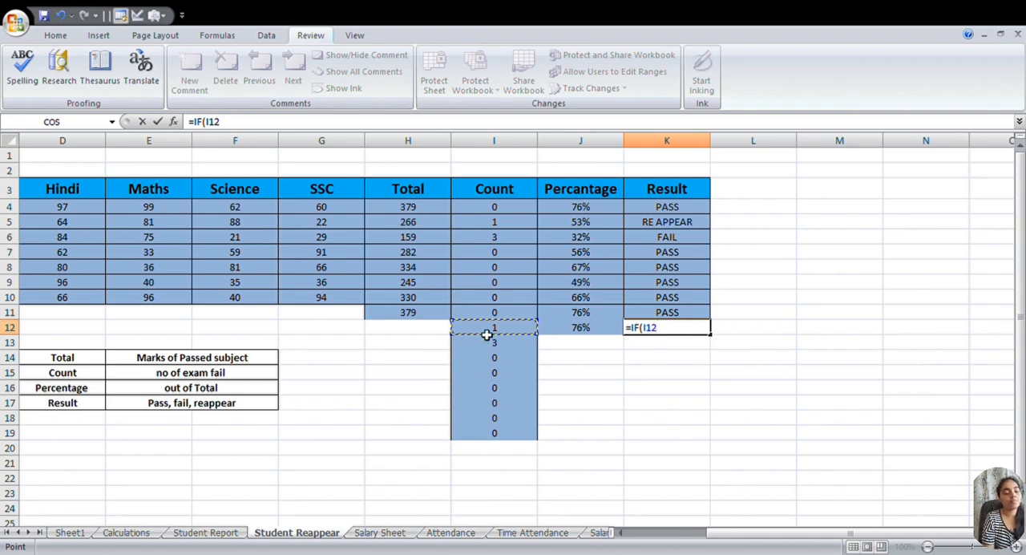
{"action": "type", "text": "="}
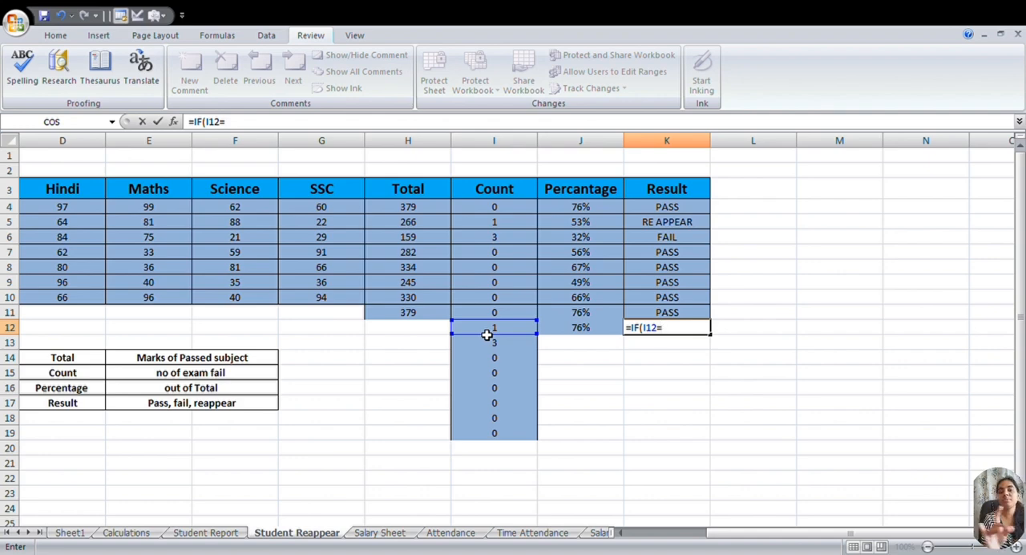
{"action": "type", "text": "0"}
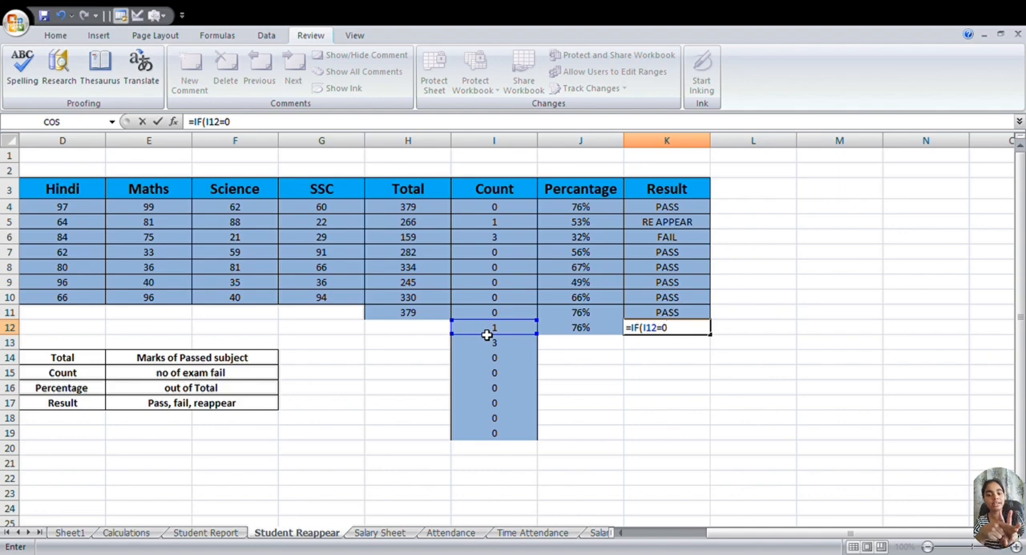
{"action": "type", "text": ",\"pa"}
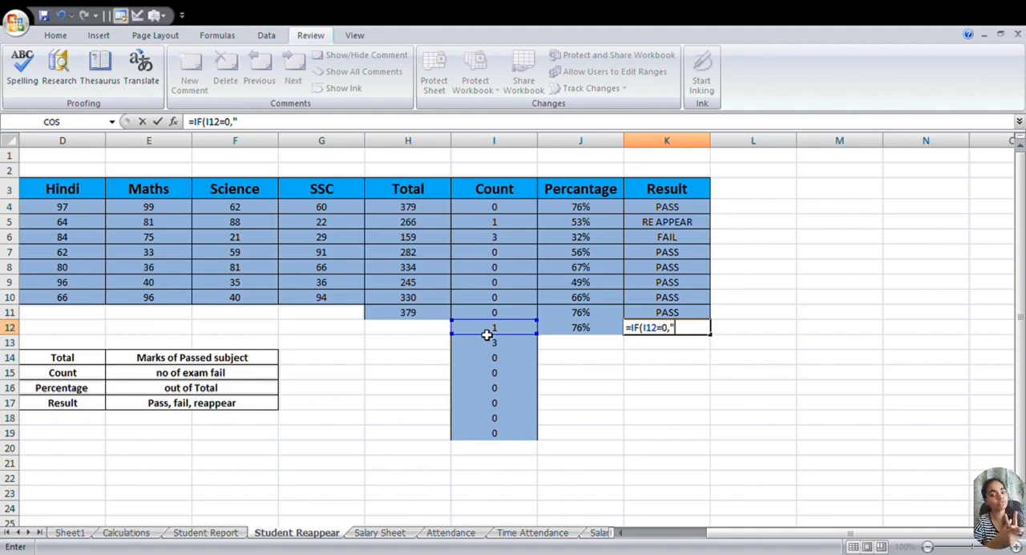
{"action": "type", "text": "ss\""}
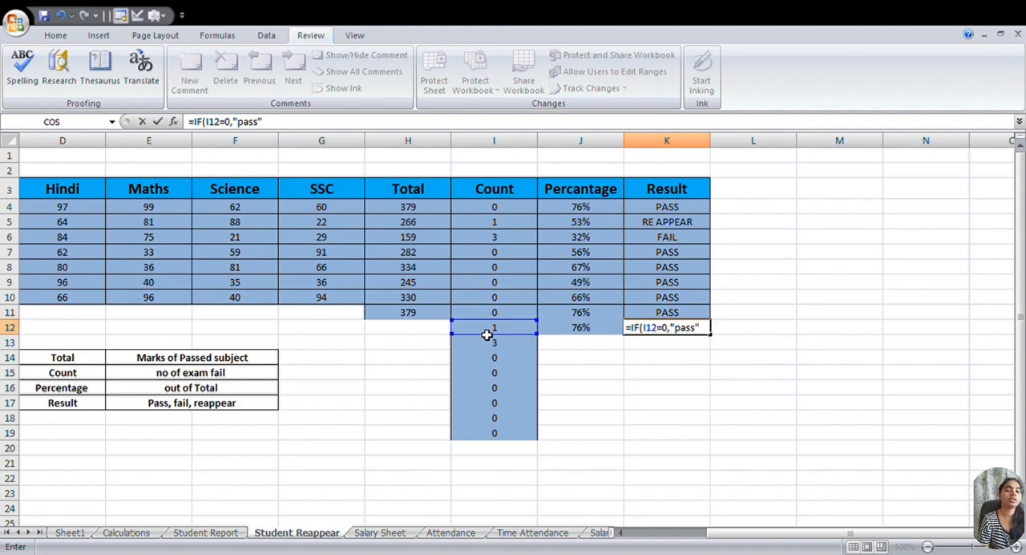
{"action": "type", "text": ","}
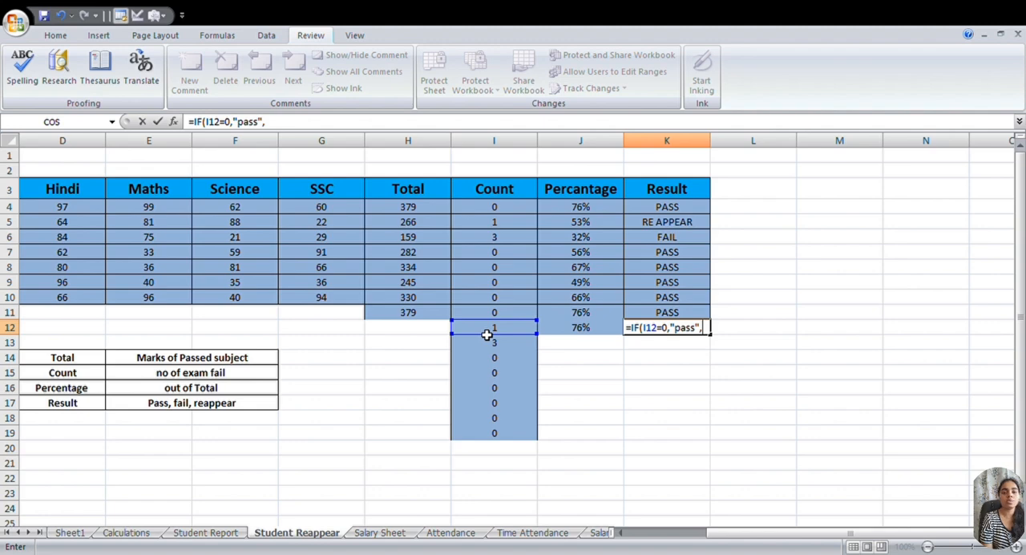
- Complete the K12 formula with the nested condition IF(I12=1,"re appear","fail")) and enter it
{"action": "type", "text": "if"}
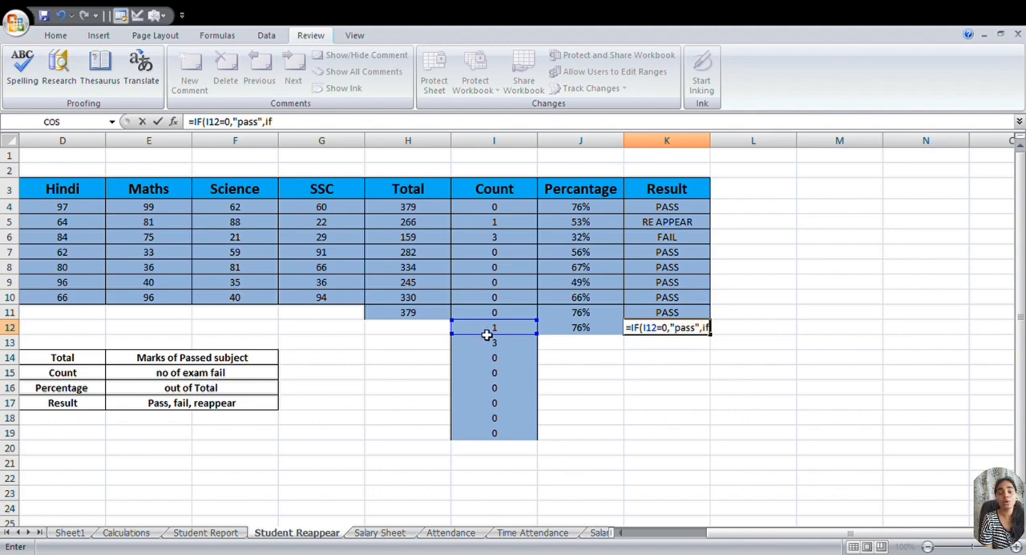
{"action": "type", "text": "("}
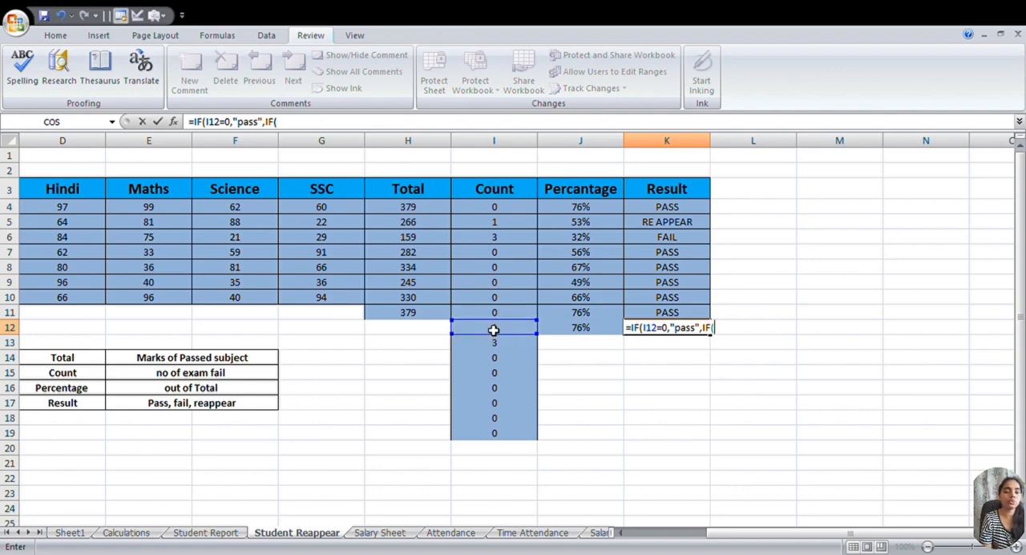
{"action": "left_click", "coordinate": [494, 329]}
{"action": "type", "text": "="}
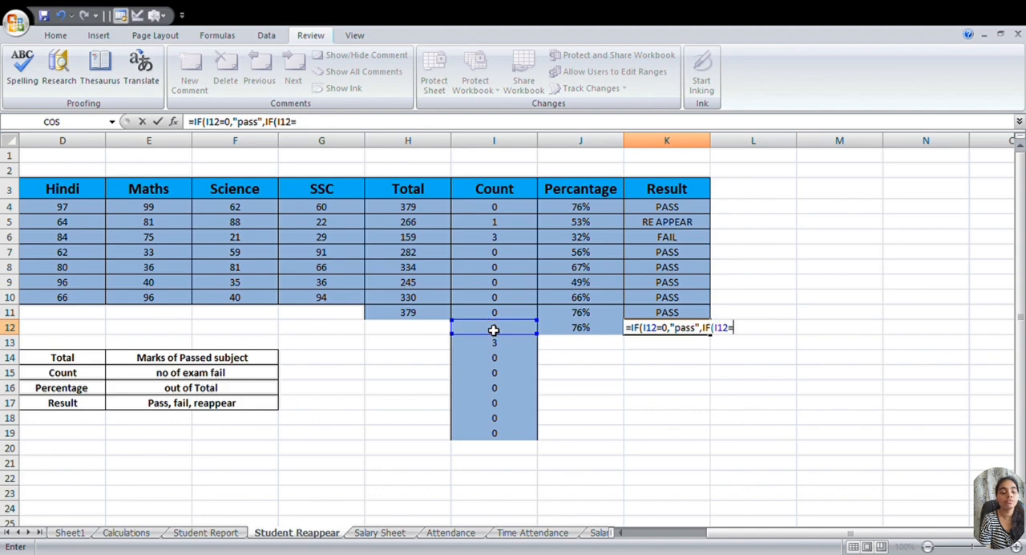
{"action": "type", "text": "1"}
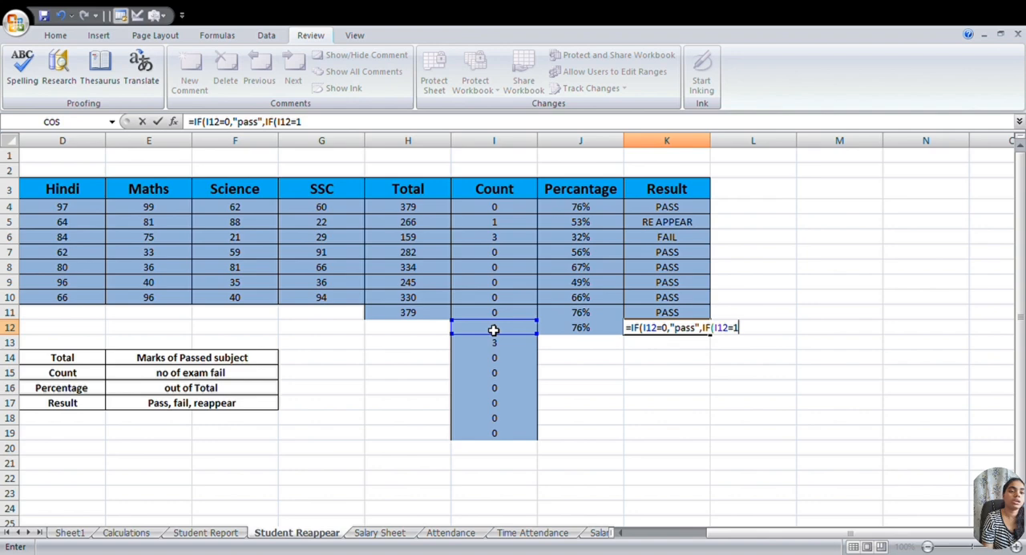
{"action": "type", "text": ","}
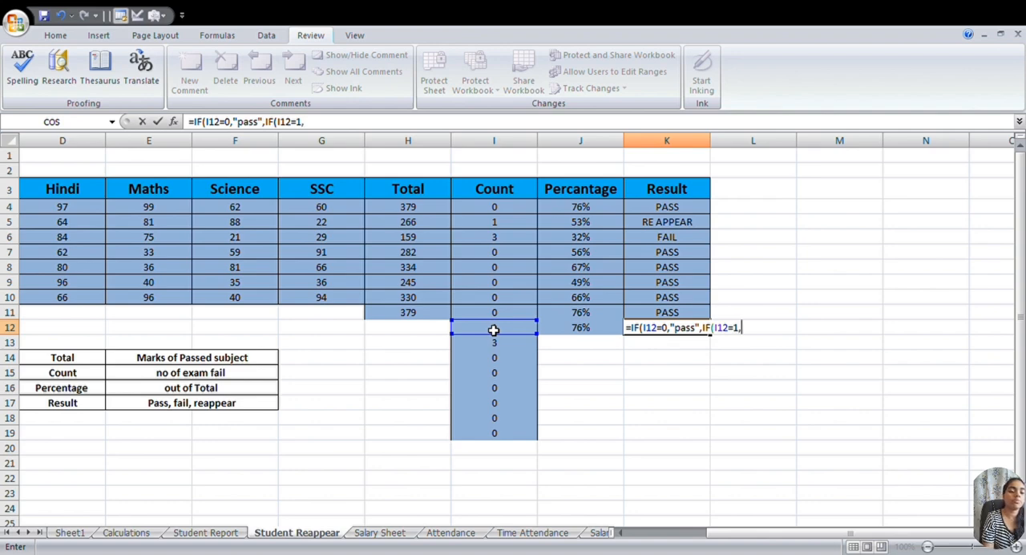
{"action": "type", "text": "\""}
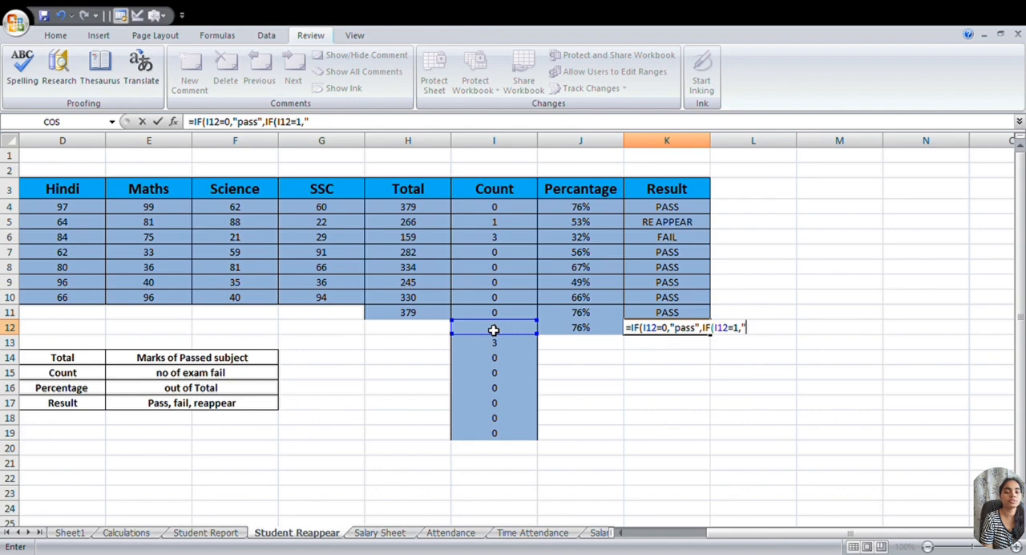
{"action": "type", "text": "fa"}
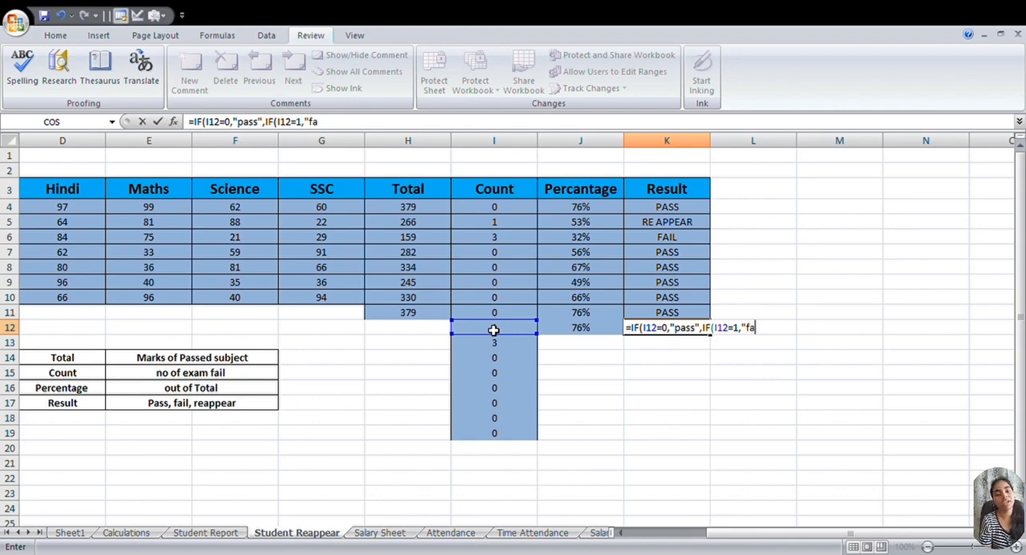
{"action": "key", "text": "BackSpace"}
{"action": "key", "text": "BackSpace"}
{"action": "type", "text": "re"}
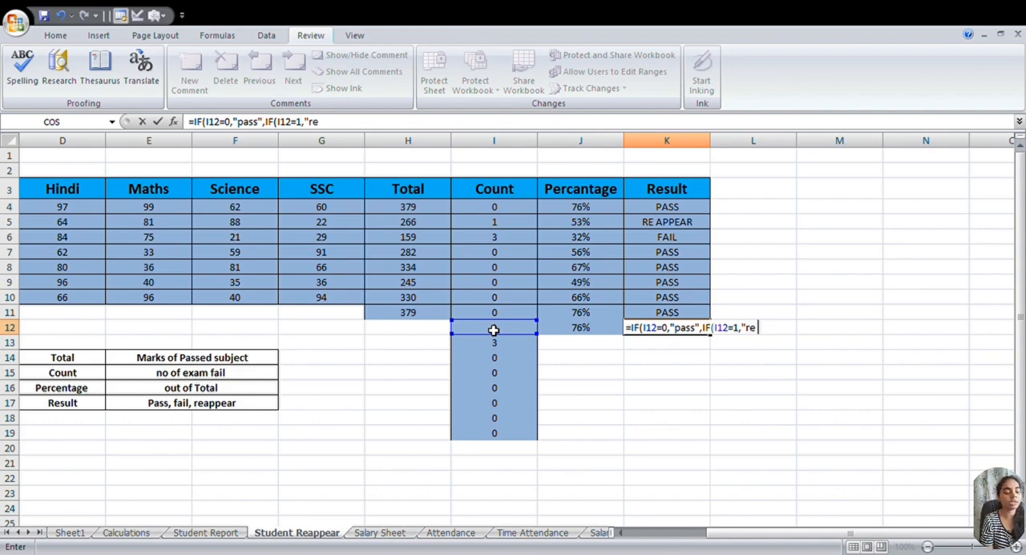
{"action": "type", "text": " appear"}
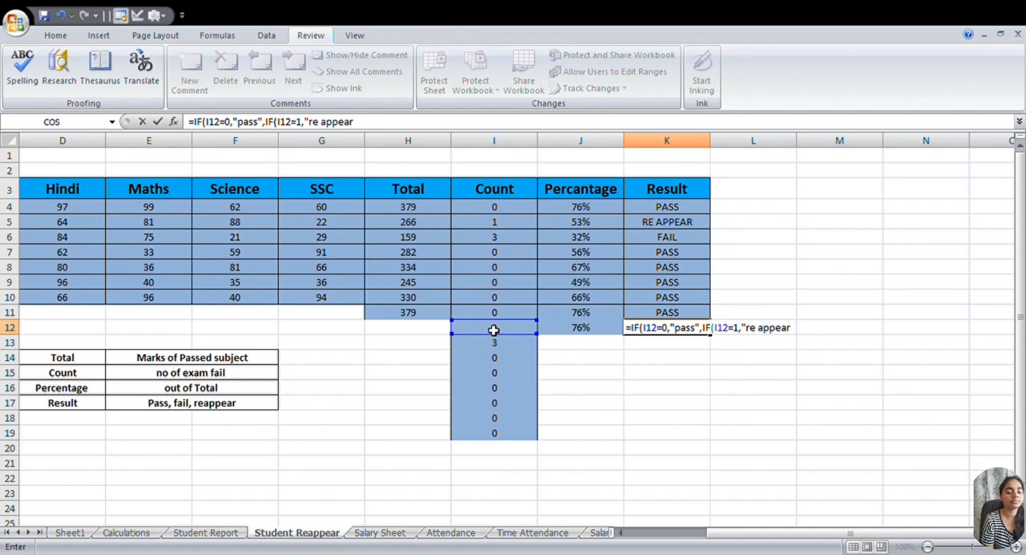
{"action": "type", "text": "\""}
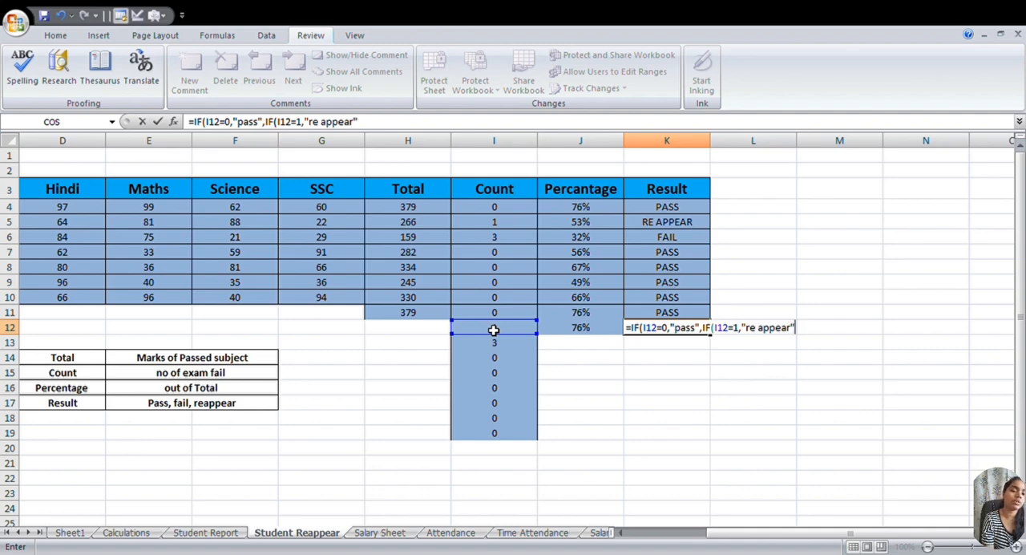
{"action": "type", "text": ","}
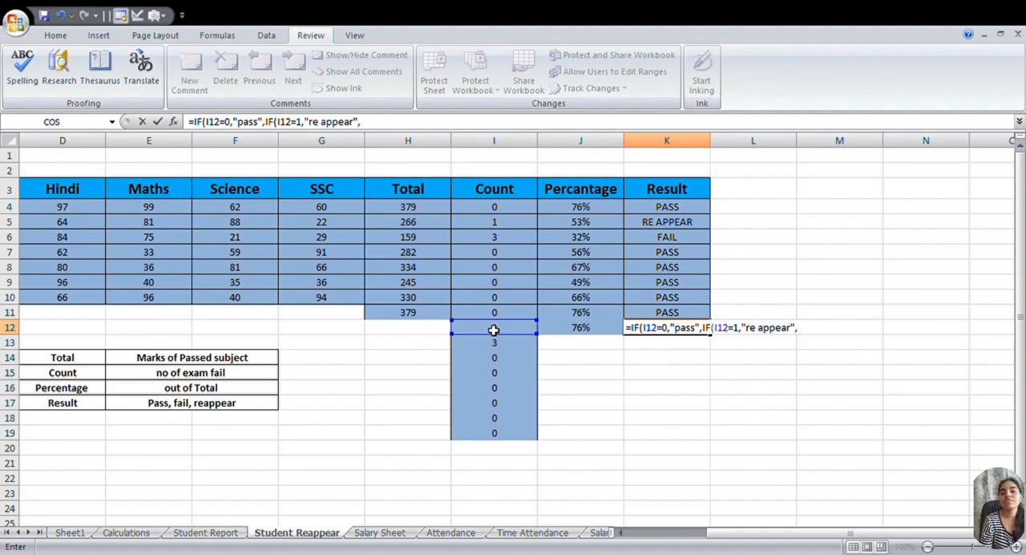
{"action": "type", "text": "\"fail\""}
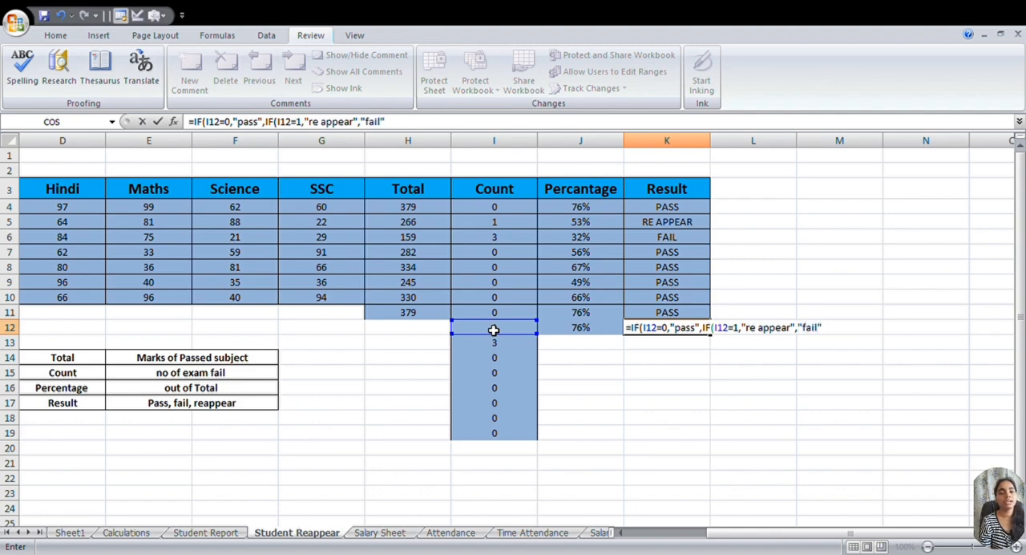
{"action": "type", "text": "))"}
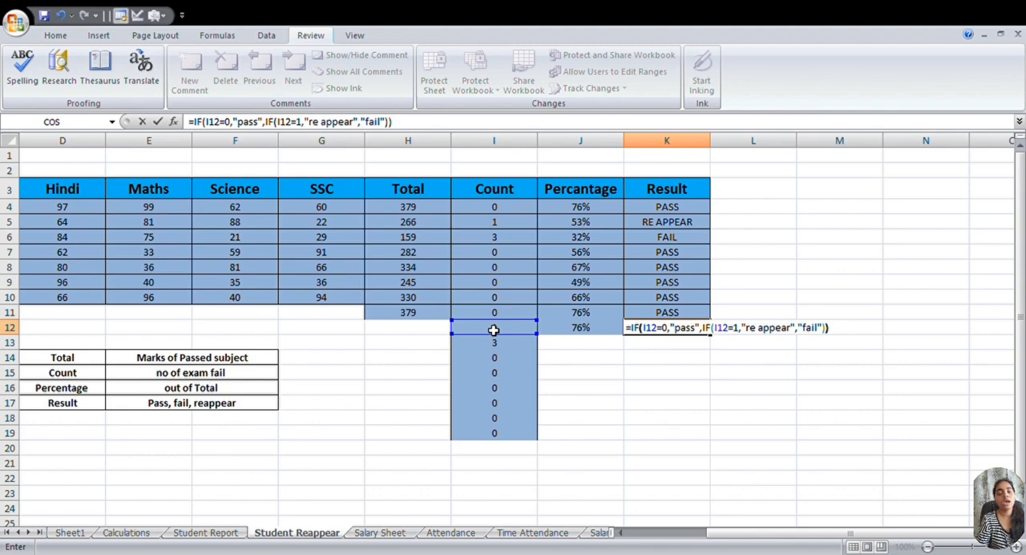
{"action": "key", "text": "Return"}
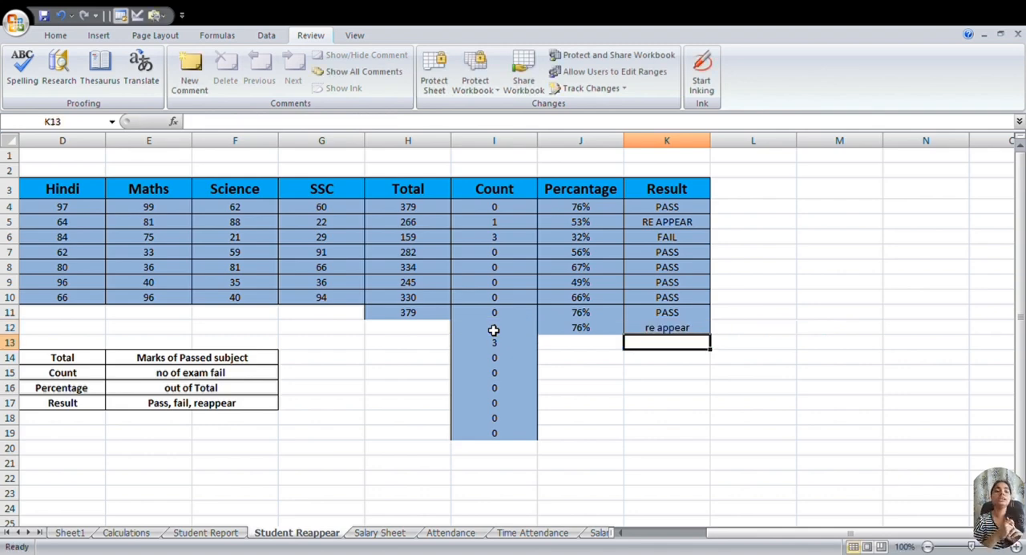
- Fill the nested IF Result formula from K12 down through K17
{"action": "left_click", "coordinate": [698, 330]}
{"action": "left_click_drag", "start_coordinate": [713, 342], "coordinate": [714, 421]}
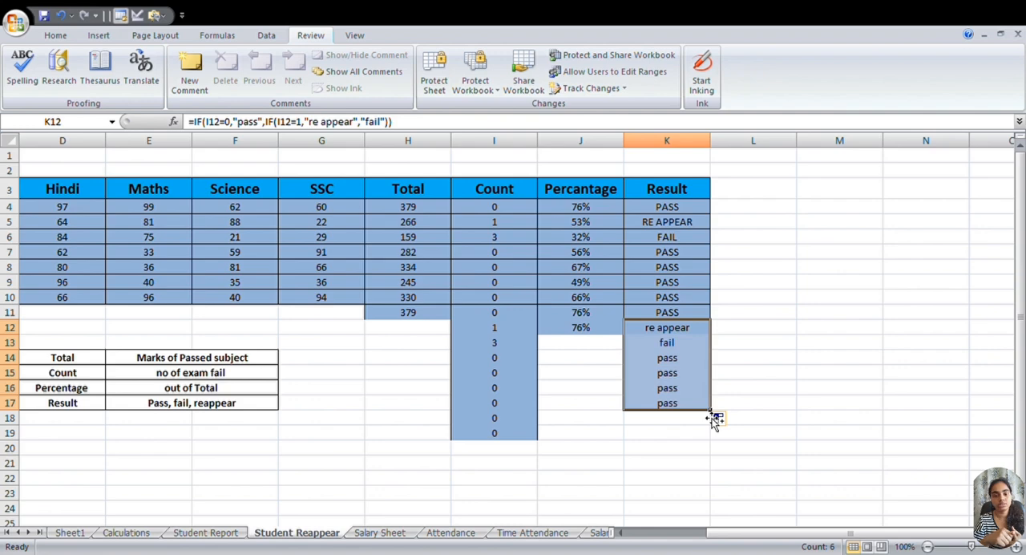